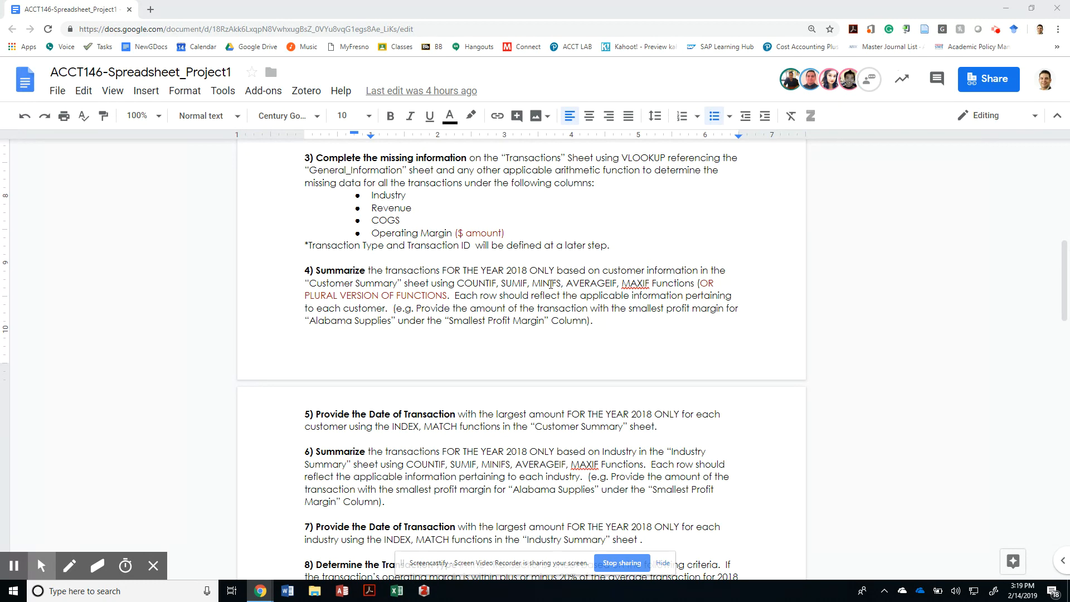
Step: Switch to the Spreadsheet_Project1_Solved spreadsheet in Google Sheets and open the Customer Summary sheet
key("alt+Tab")
key("alt+Tab")
key("alt+Tab")
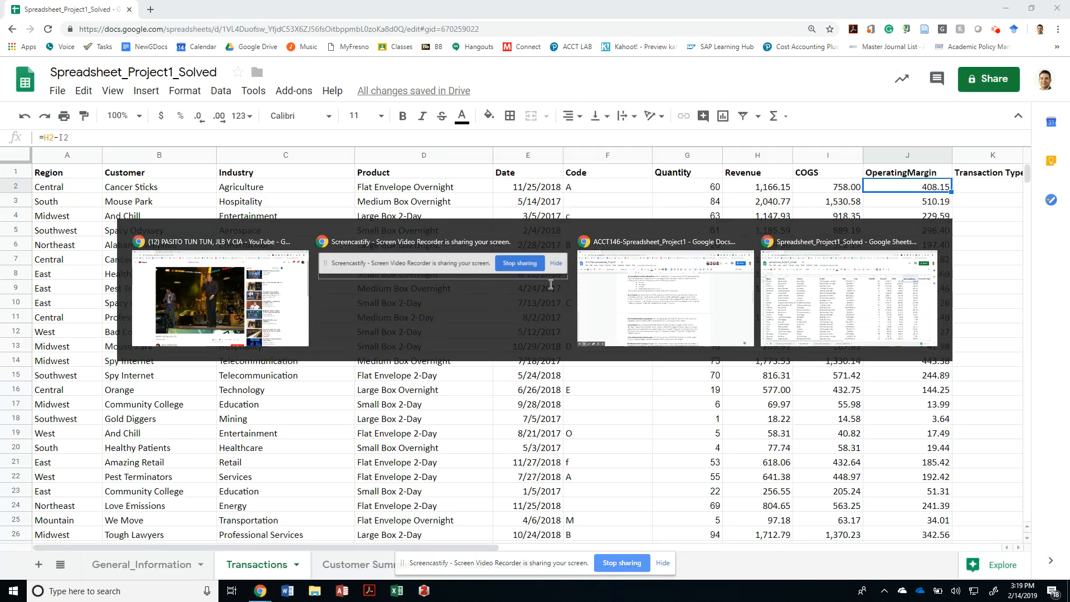
left_click(341, 571)
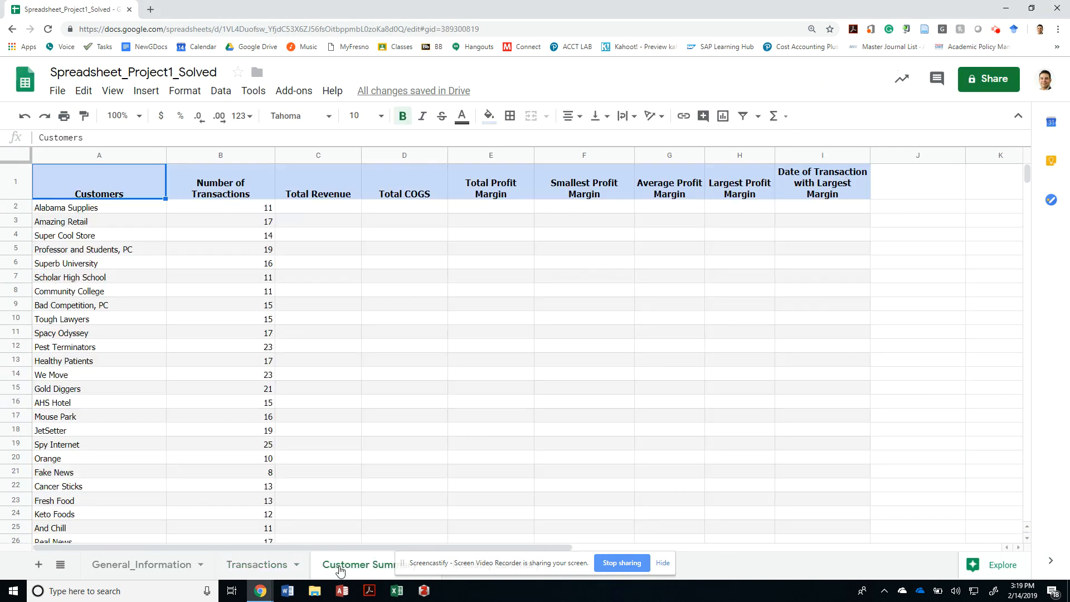
Step: Clear the Number of Transactions entries from B2 down to the end of the column and hide the screen-sharing notice
left_click(259, 209)
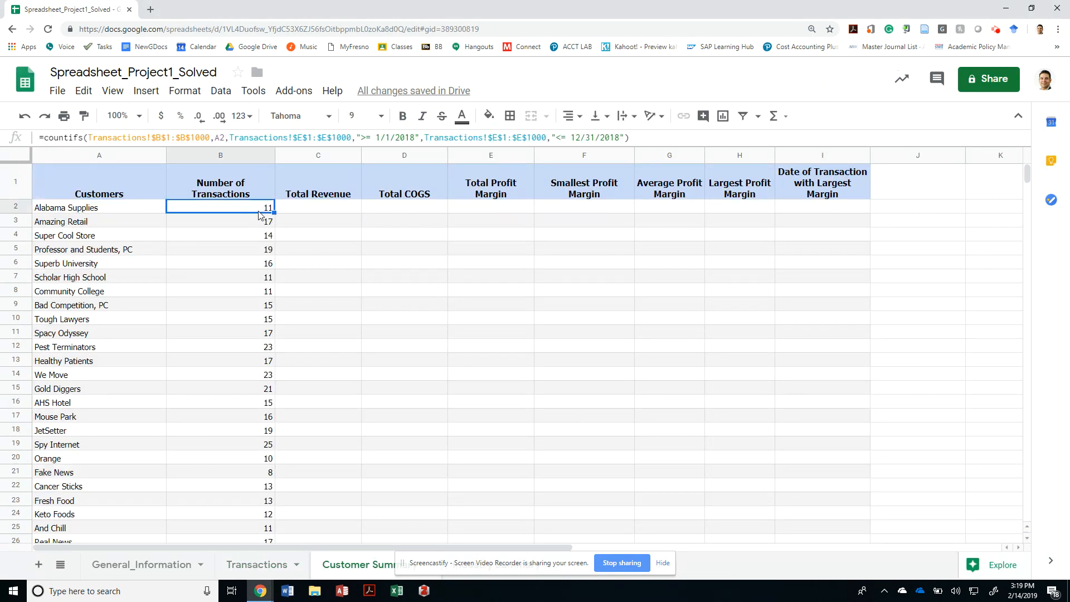
key("ctrl+shift+Down")
key("Delete")
key("ctrl+Up")
left_click(259, 211)
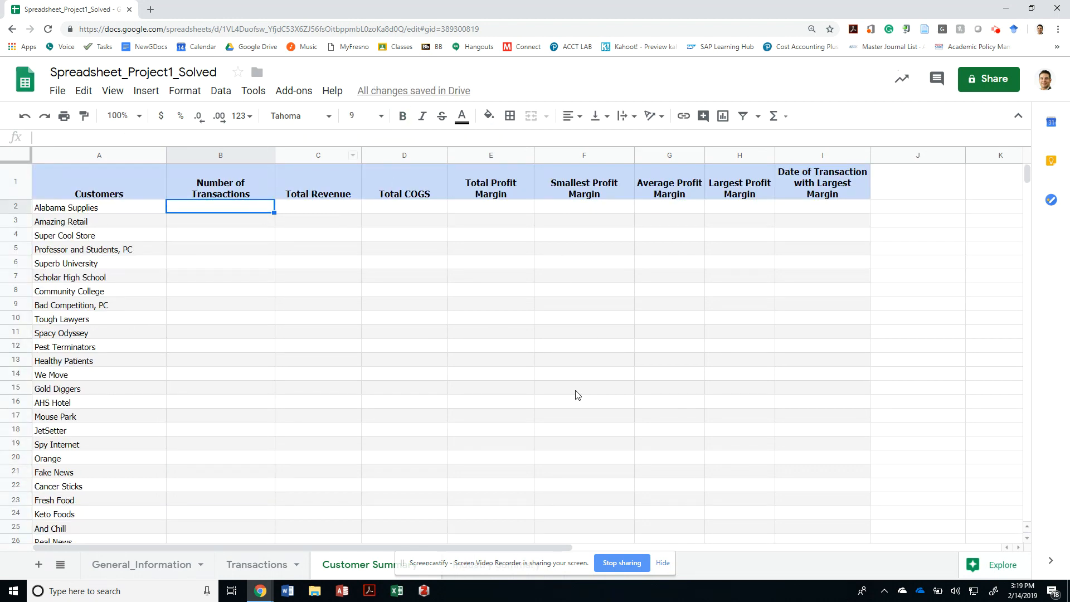
left_click(662, 563)
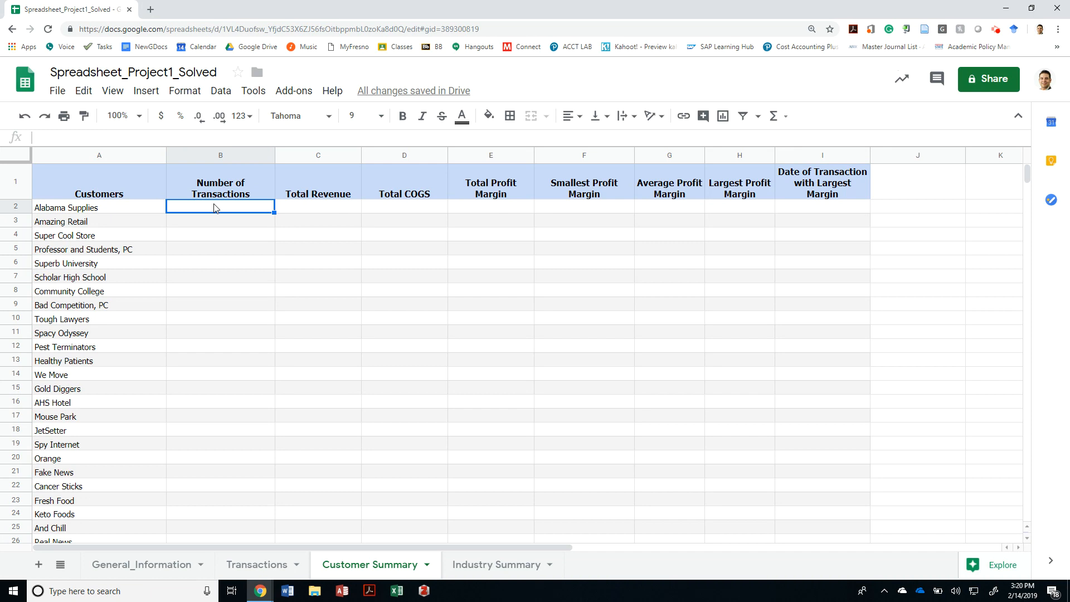
Step: Start a COUNTIFS formula in B2 with the Customer column range B1:B1000 of the Transactions sheet as the first criteria range
type("=")
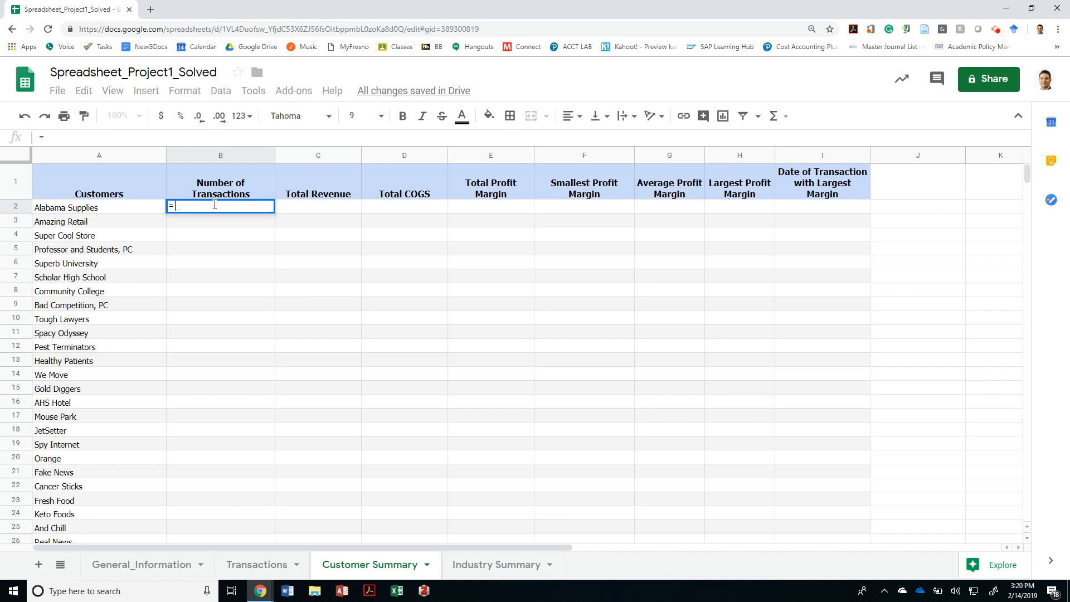
type("countif")
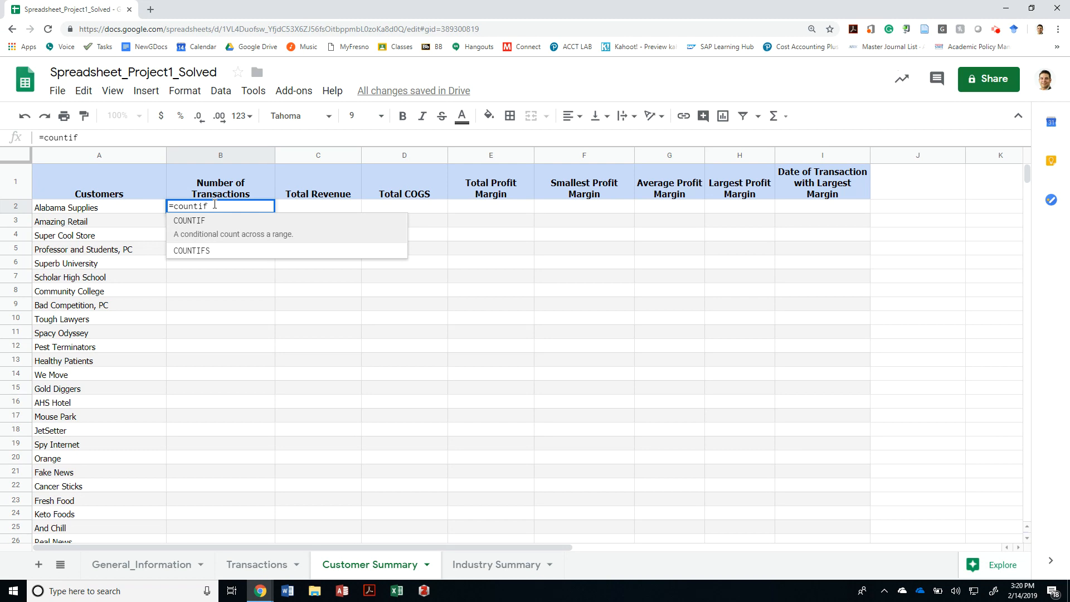
type("s")
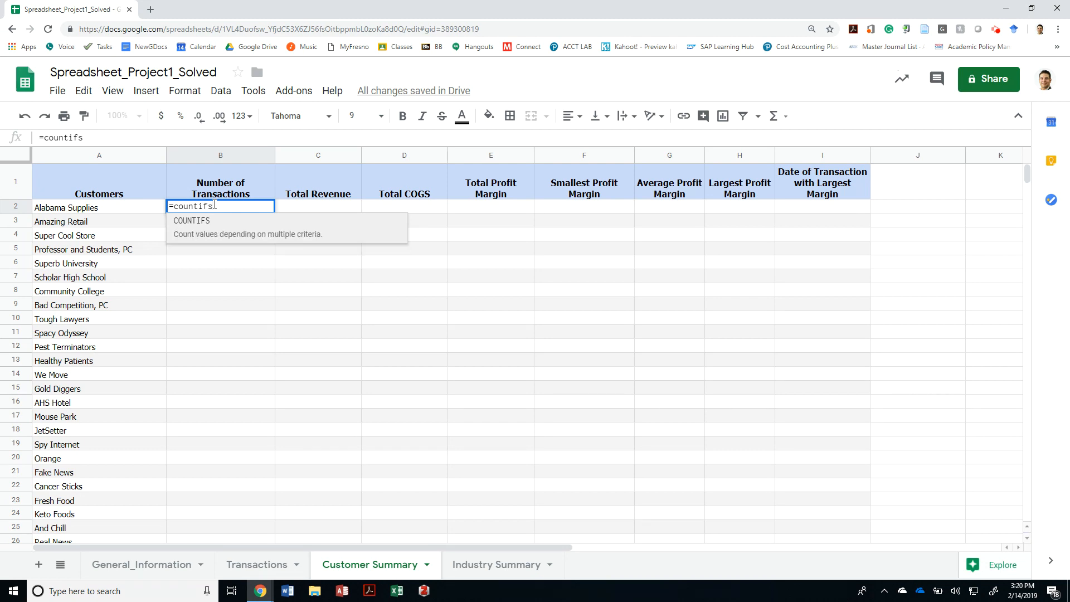
type("(")
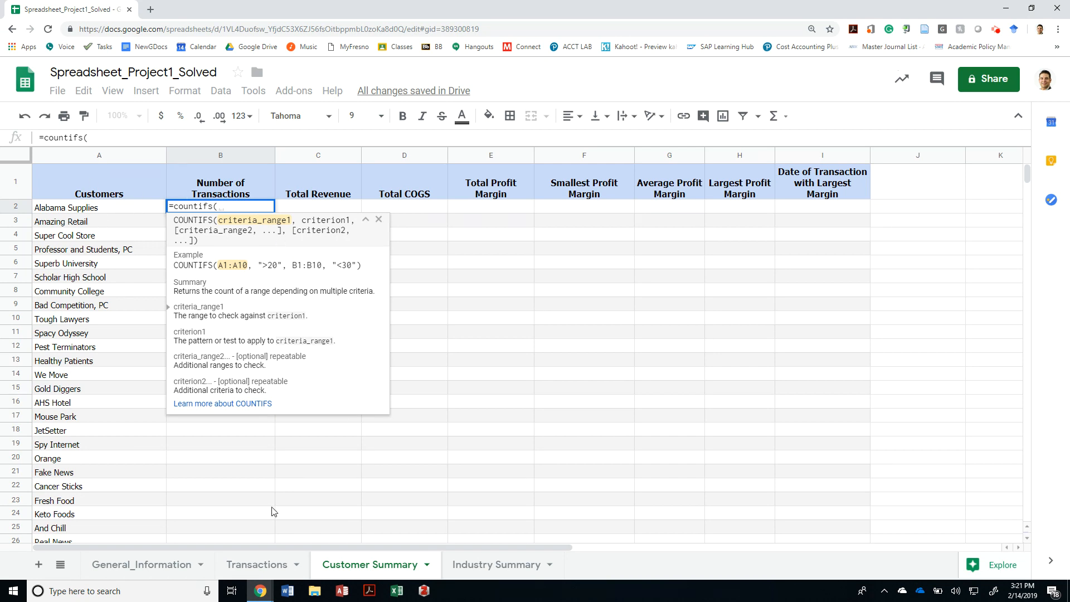
left_click(132, 574)
left_click(257, 564)
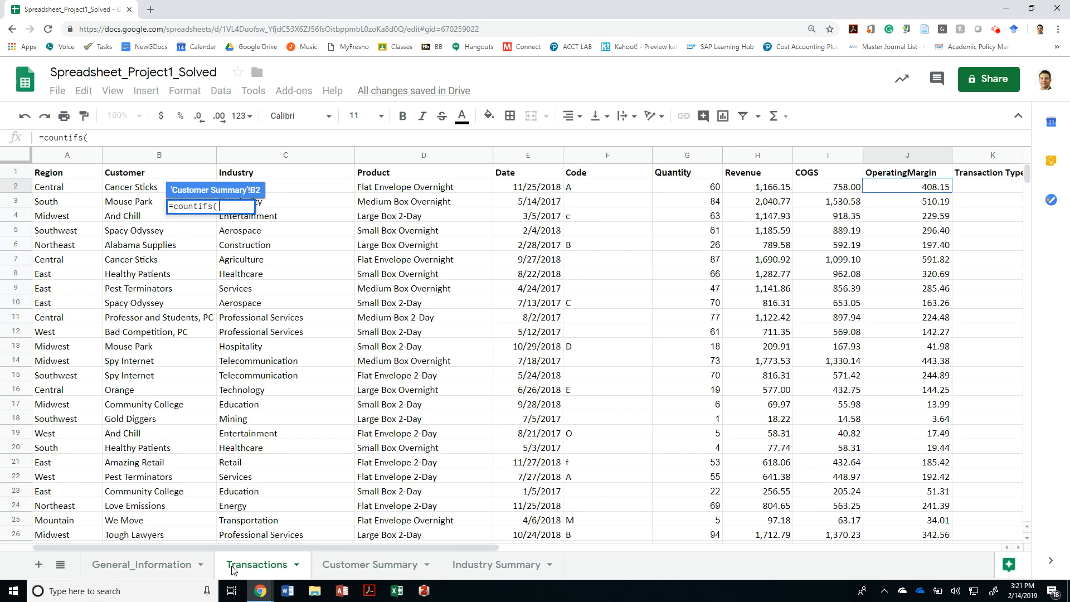
left_click(123, 188)
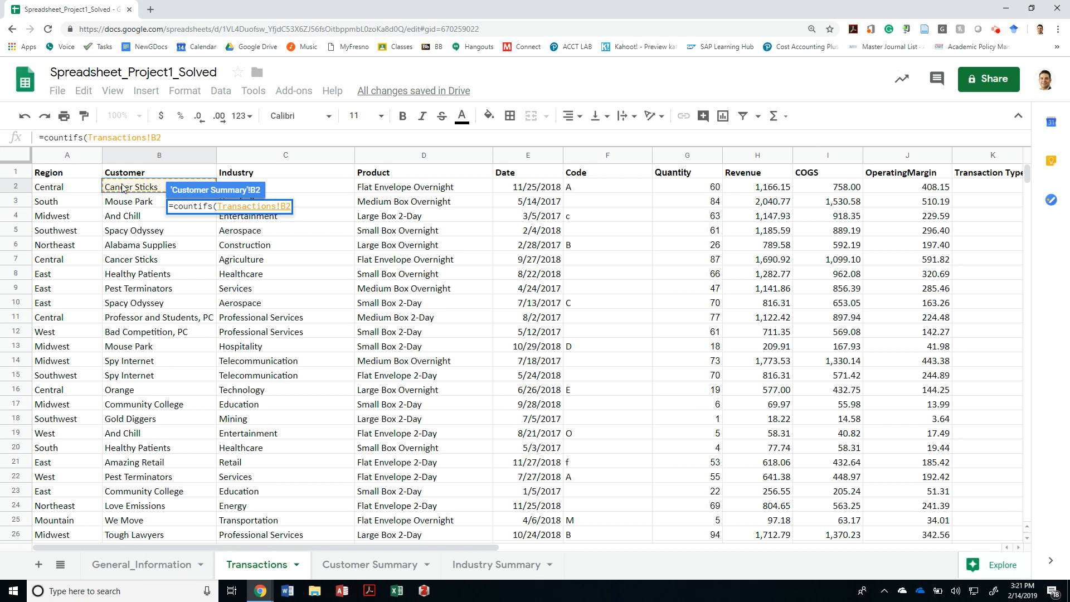
key("ctrl+Up")
key("ctrl+shift+Down")
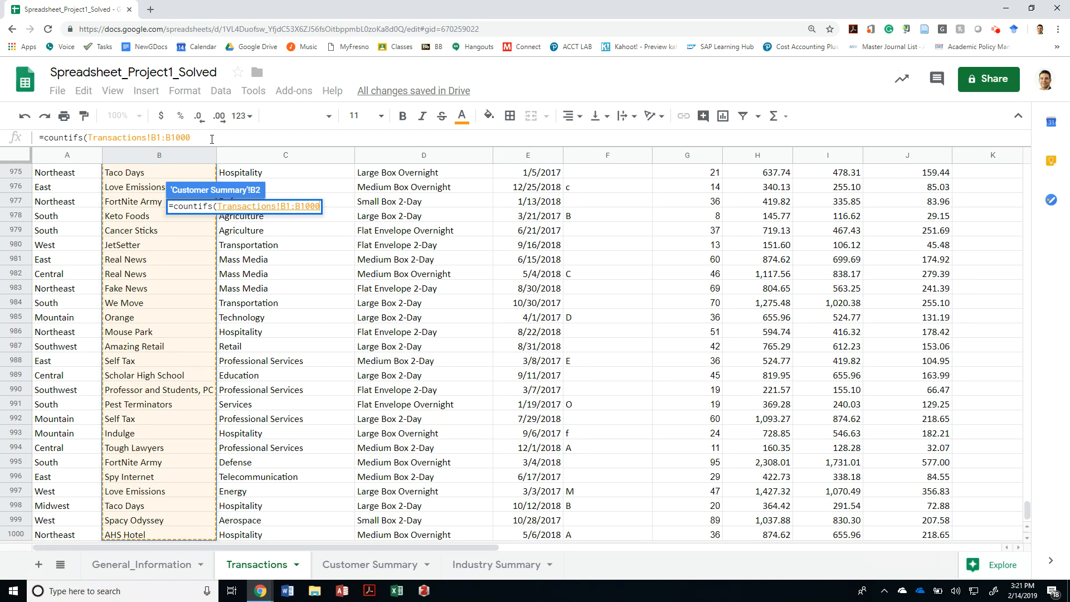
type(",")
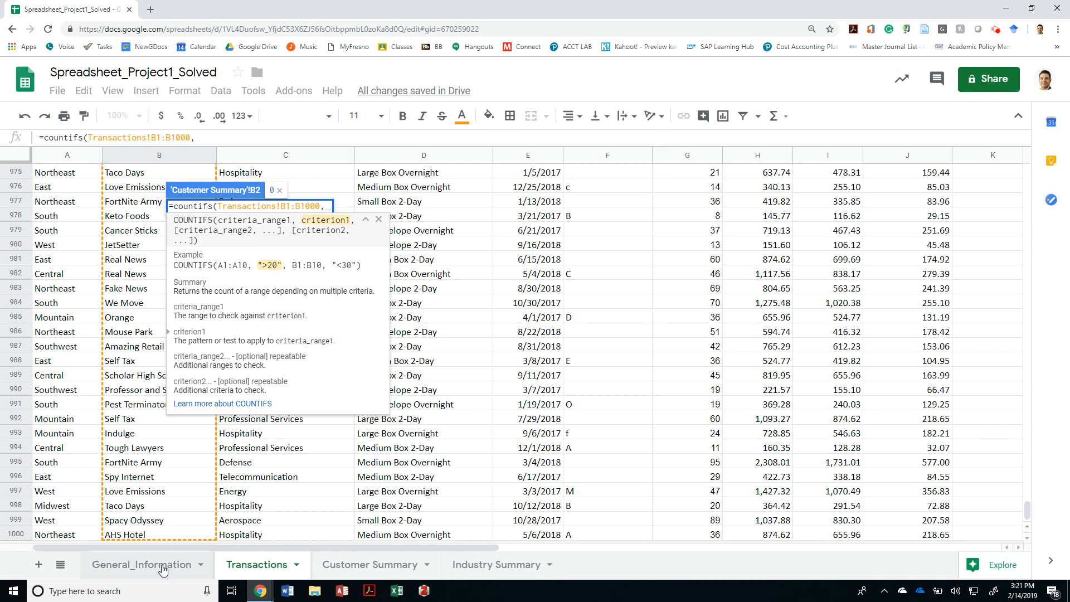
Step: Use customer cell A2 as the first criterion and make the first criteria range absolute as Transactions!$B$1:$B$1000
left_click(141, 564)
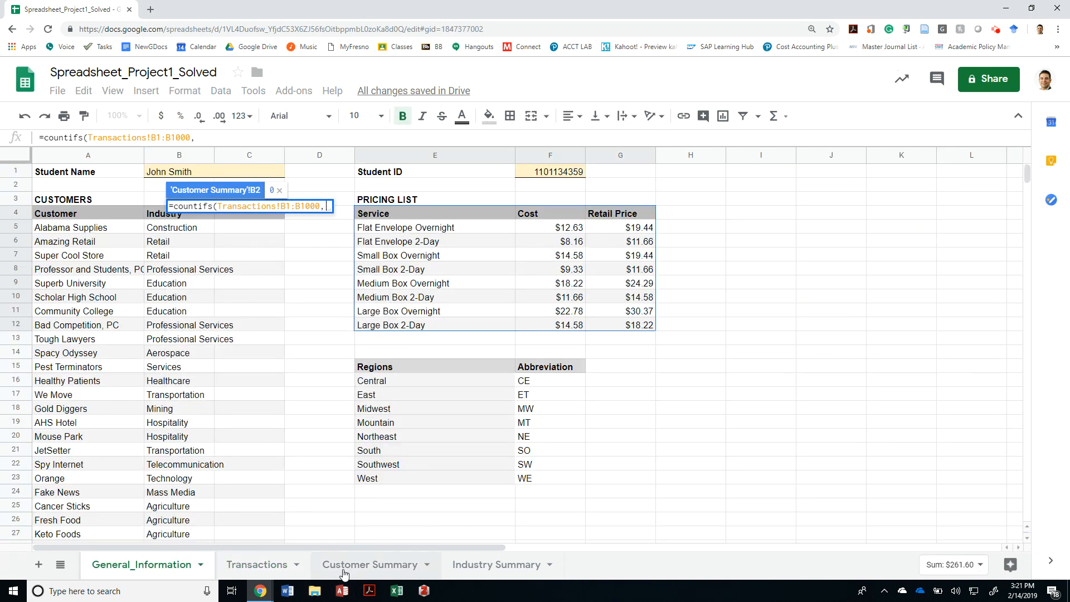
left_click(329, 565)
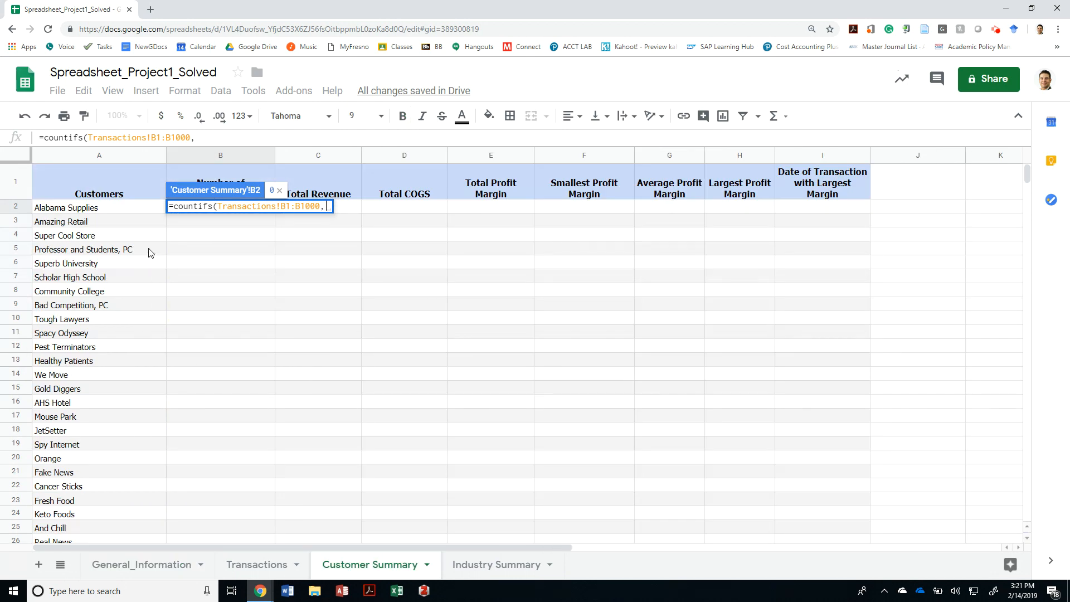
left_click(118, 210)
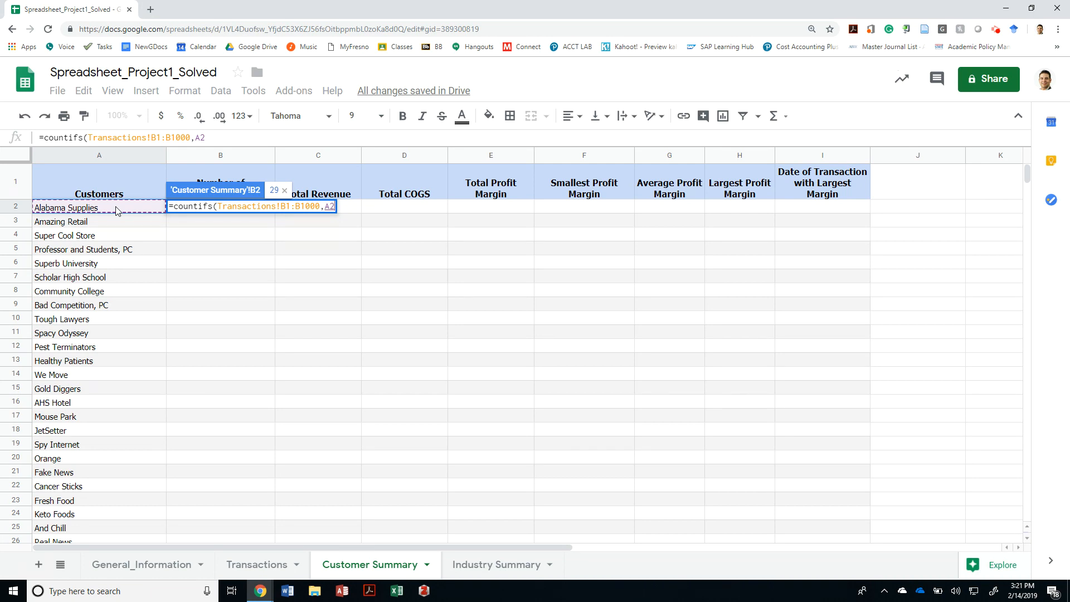
type(",")
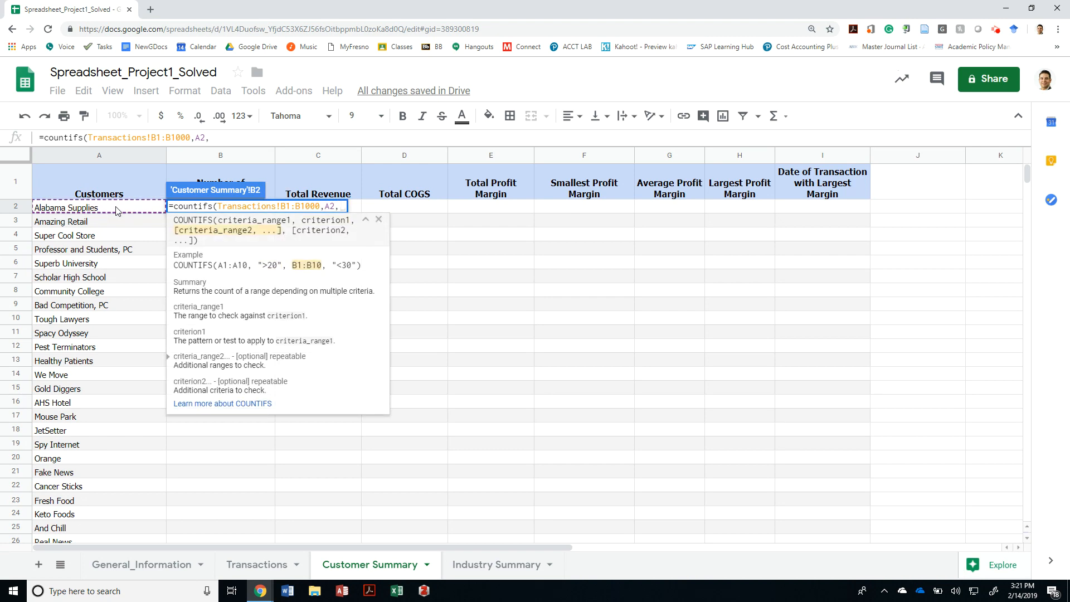
left_click(295, 206)
key("F4")
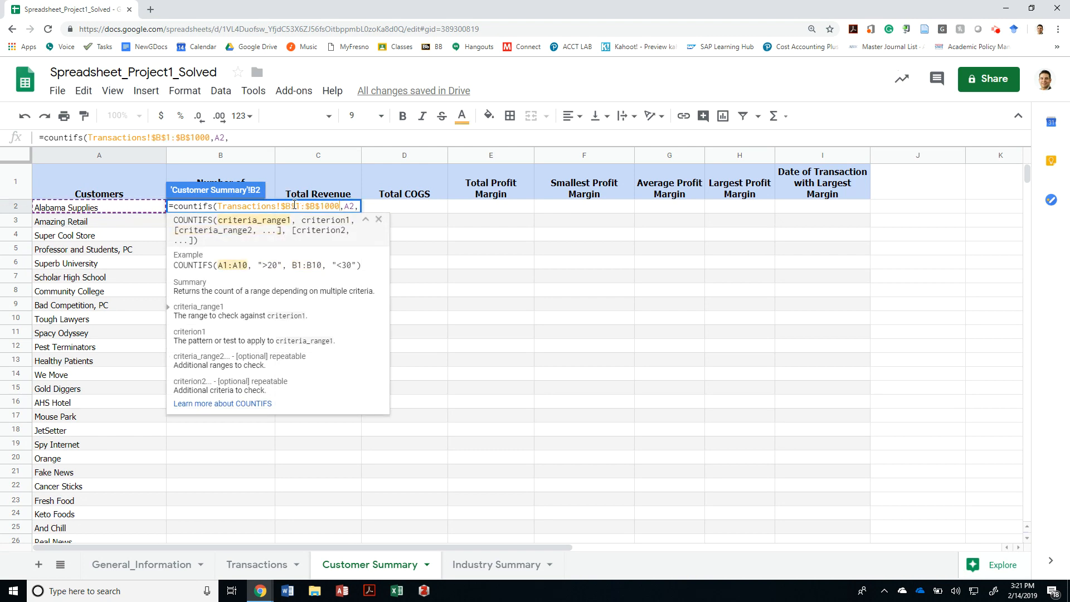
key("End")
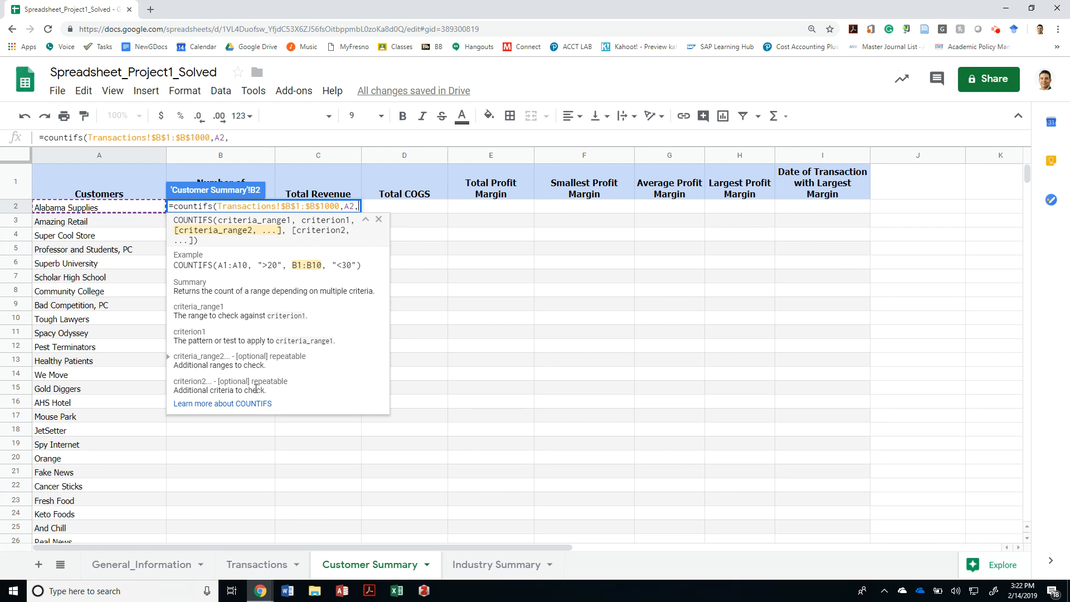
left_click(275, 565)
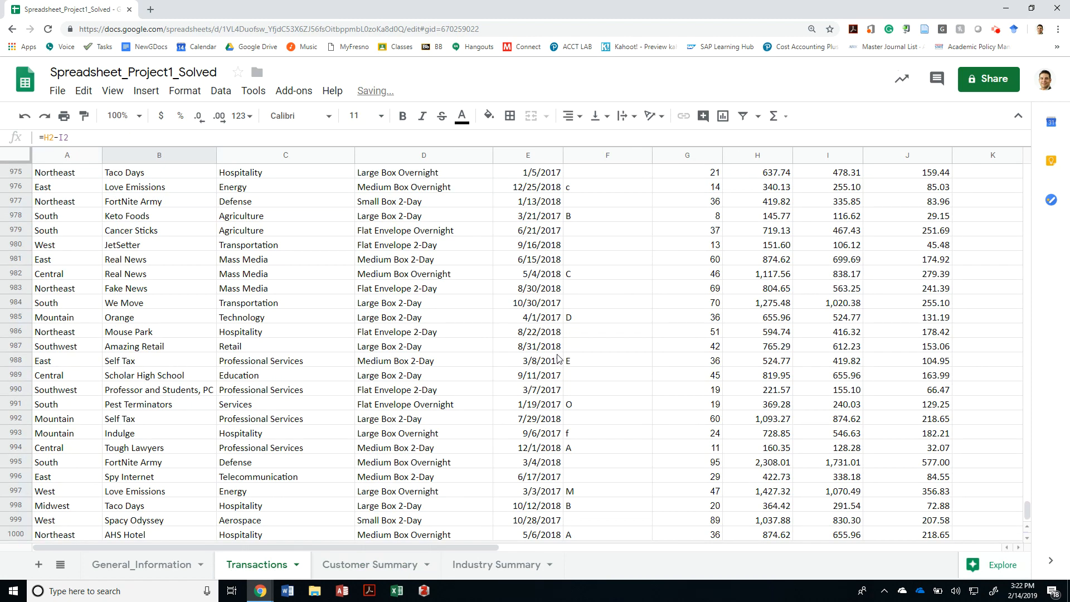
left_click(539, 237)
key("ctrl+Up")
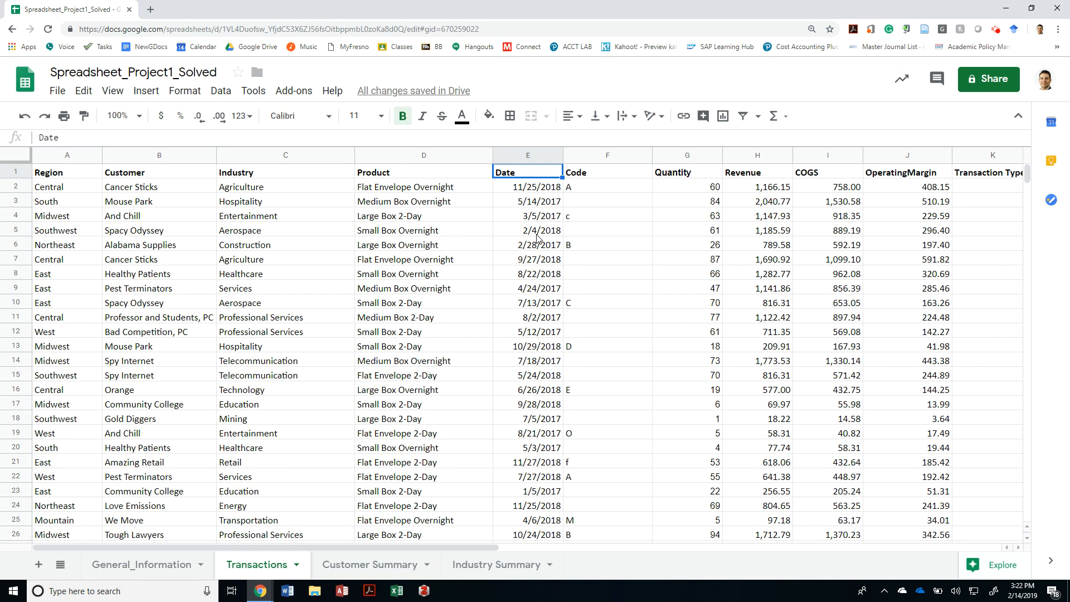
key("ctrl+shift+Down")
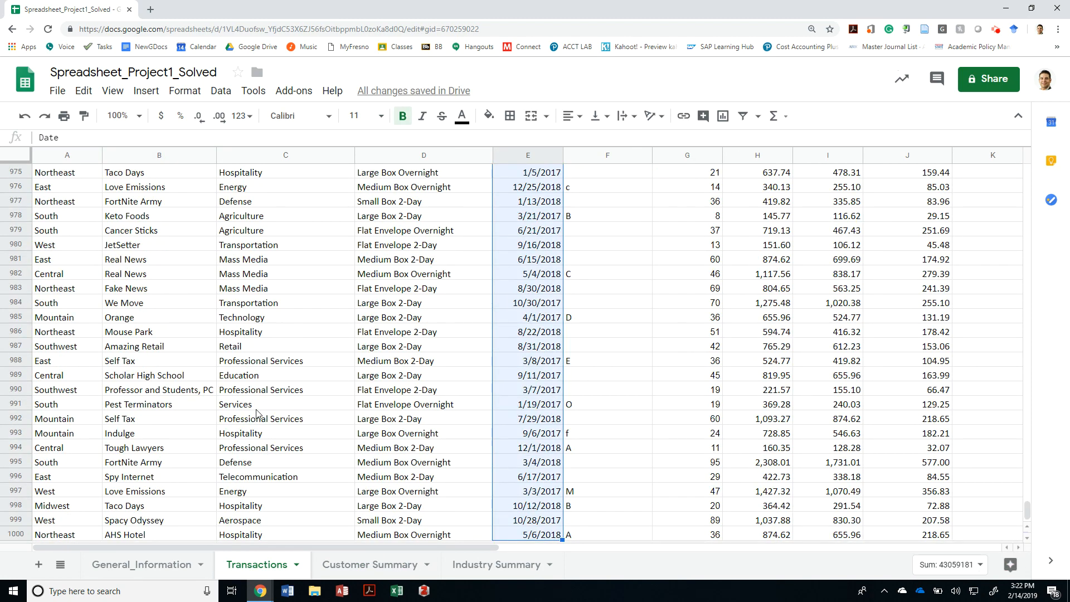
left_click(374, 564)
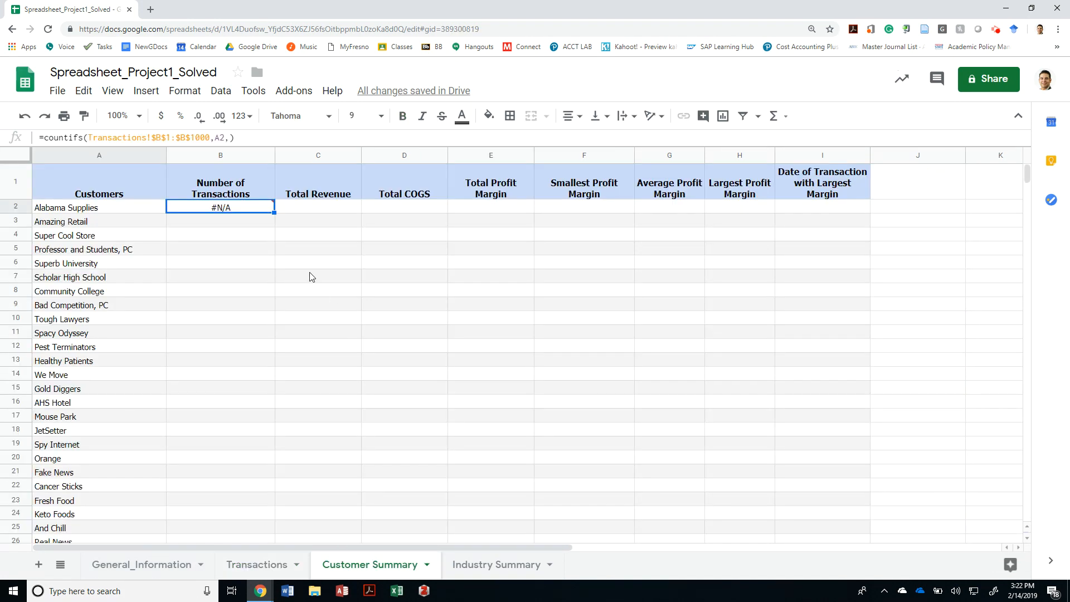
left_click(263, 137)
key("BackSpace")
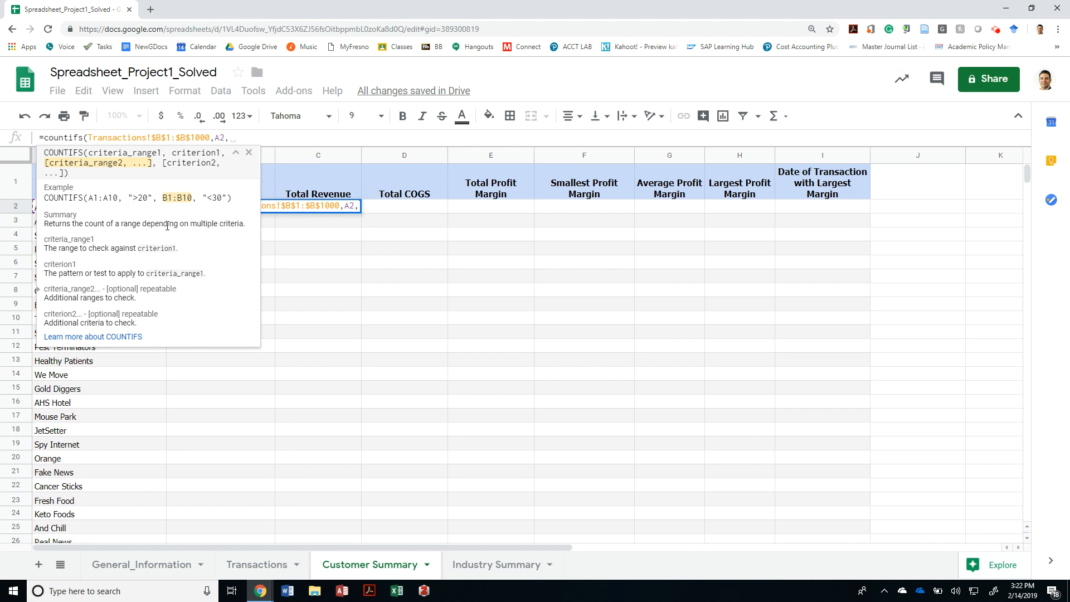
Step: Add the Date column range Transactions!E1:E1000 as the second criteria range of the COUNTIFS formula
left_click(251, 567)
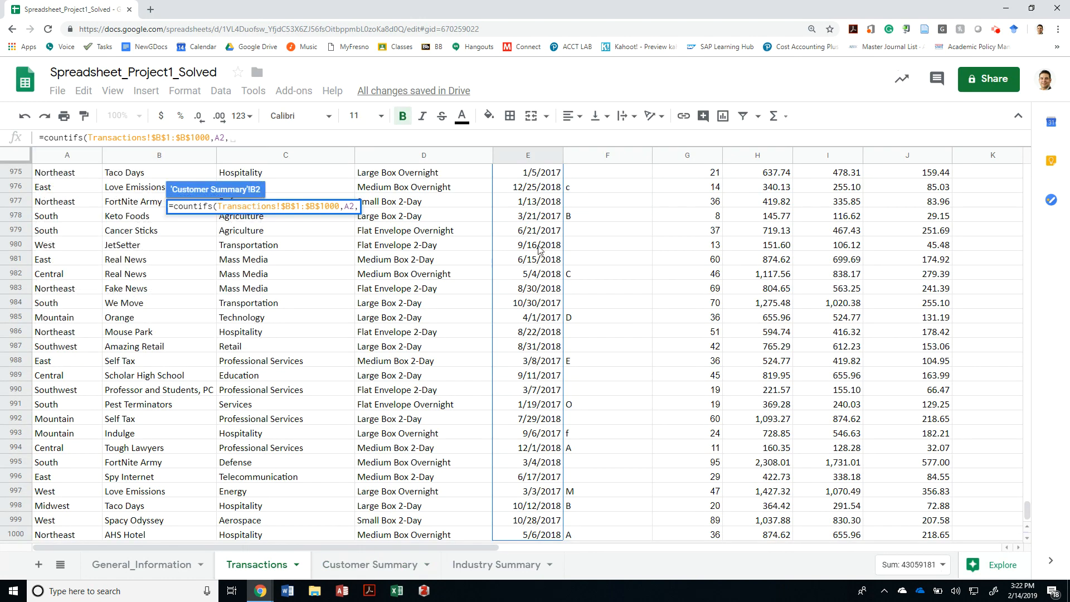
left_click(553, 201)
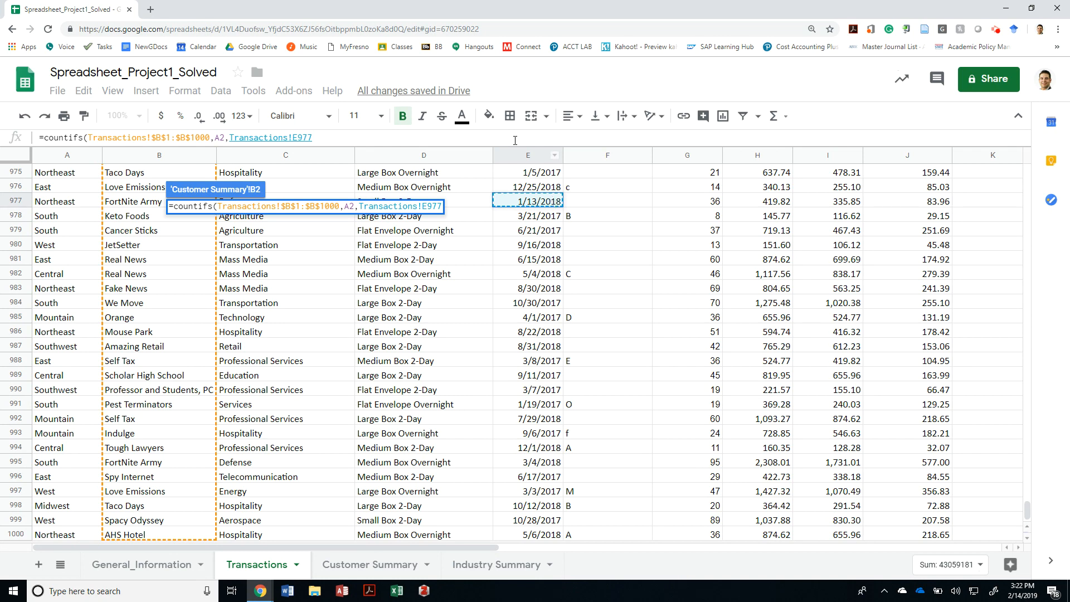
left_click(429, 206)
type("1:E")
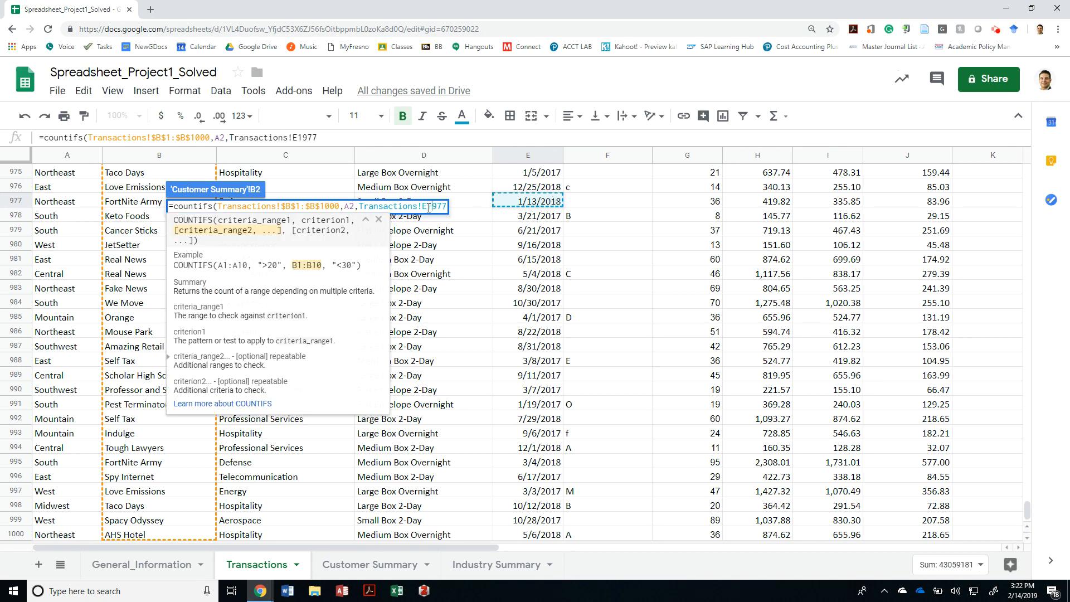
key("BackSpace")
key("BackSpace")
key("BackSpace")
type("100")
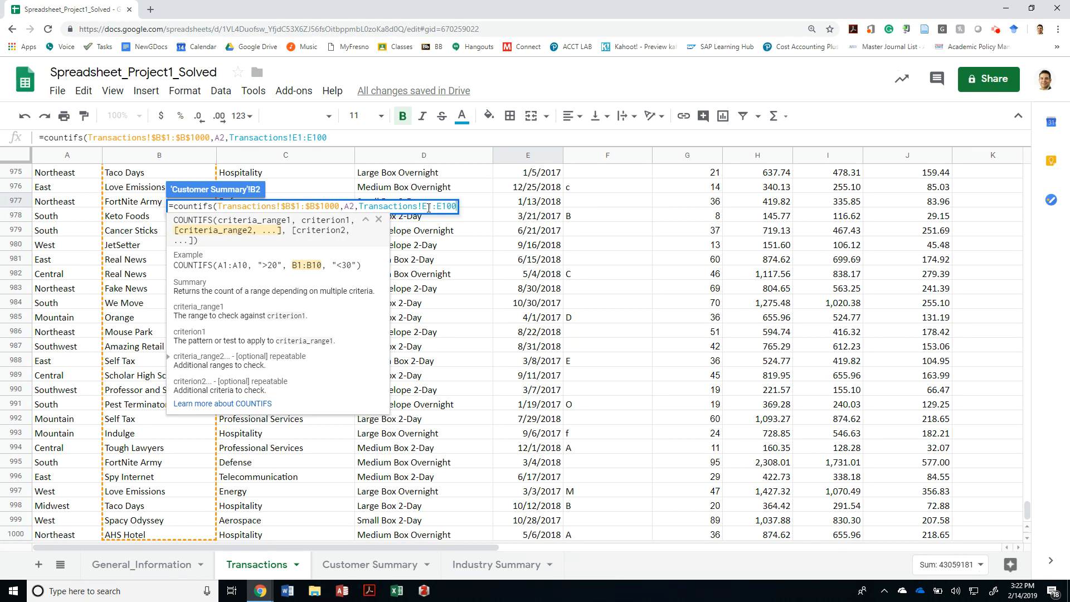
type("0,")
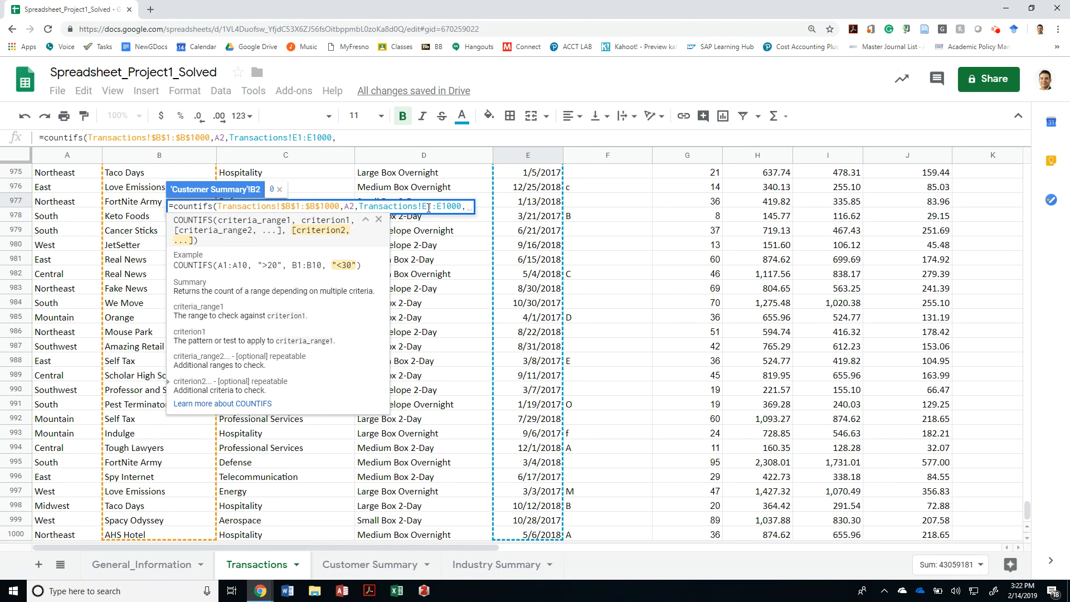
Step: Enter ">= 1/1/2018" as the criterion for the date range in the COUNTIFS formula on Customer Summary
left_click(386, 563)
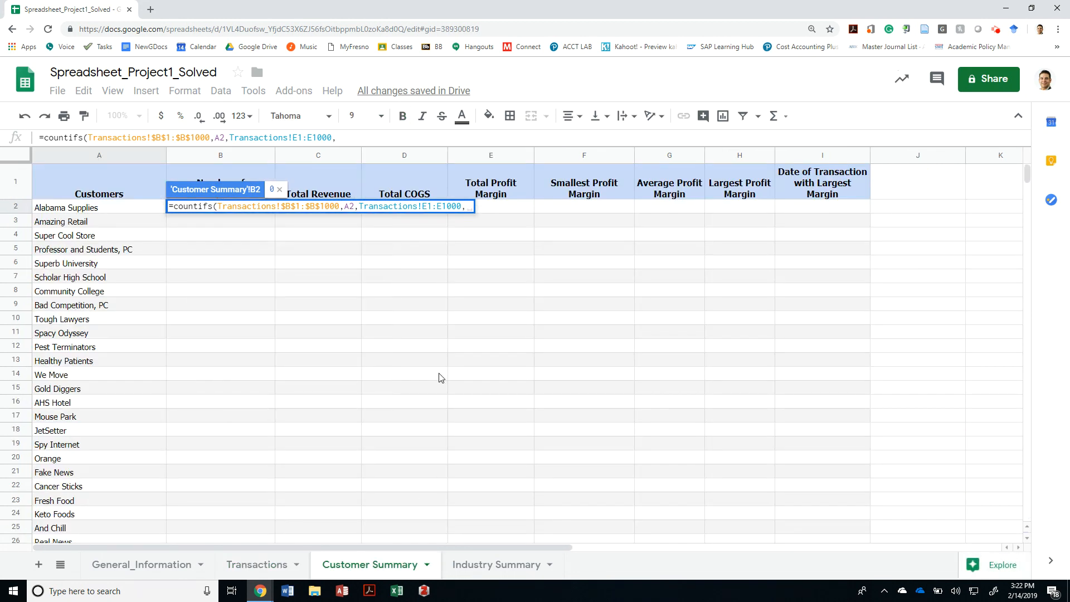
type("\"")
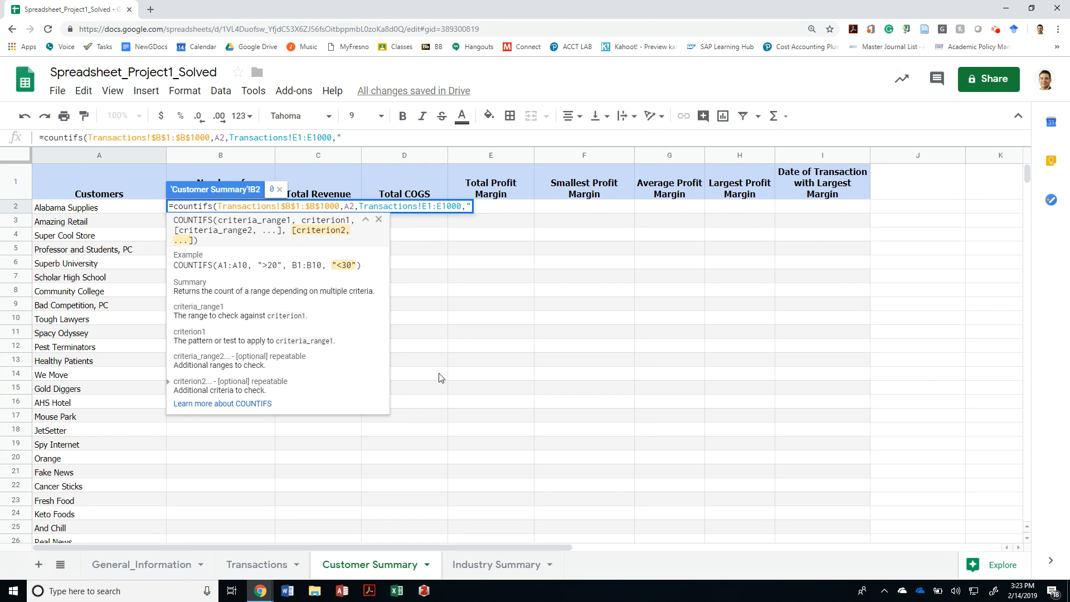
type(">= 1/")
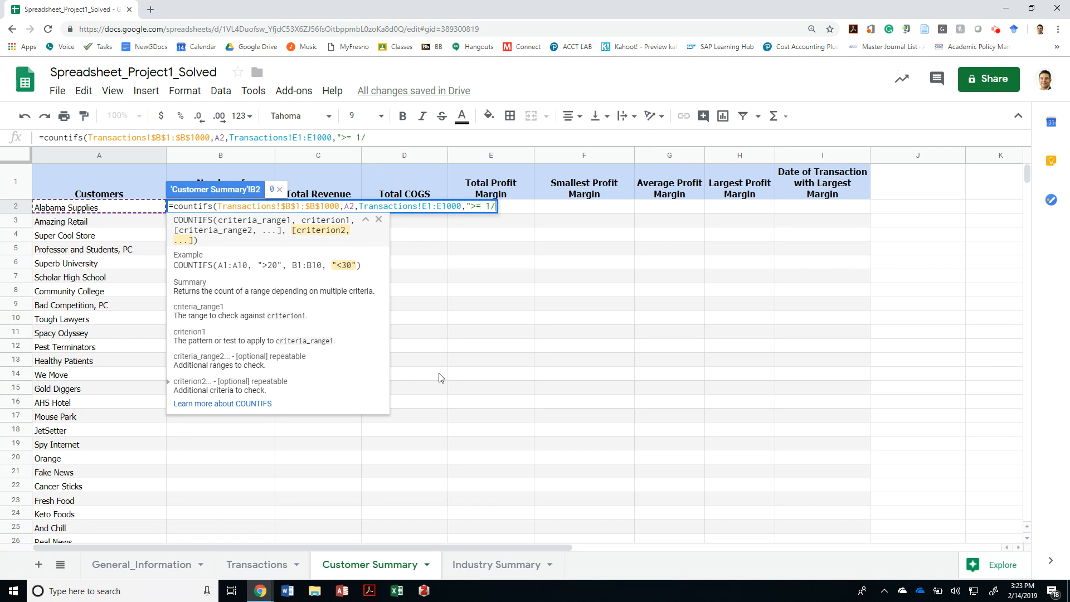
type("1/2018")
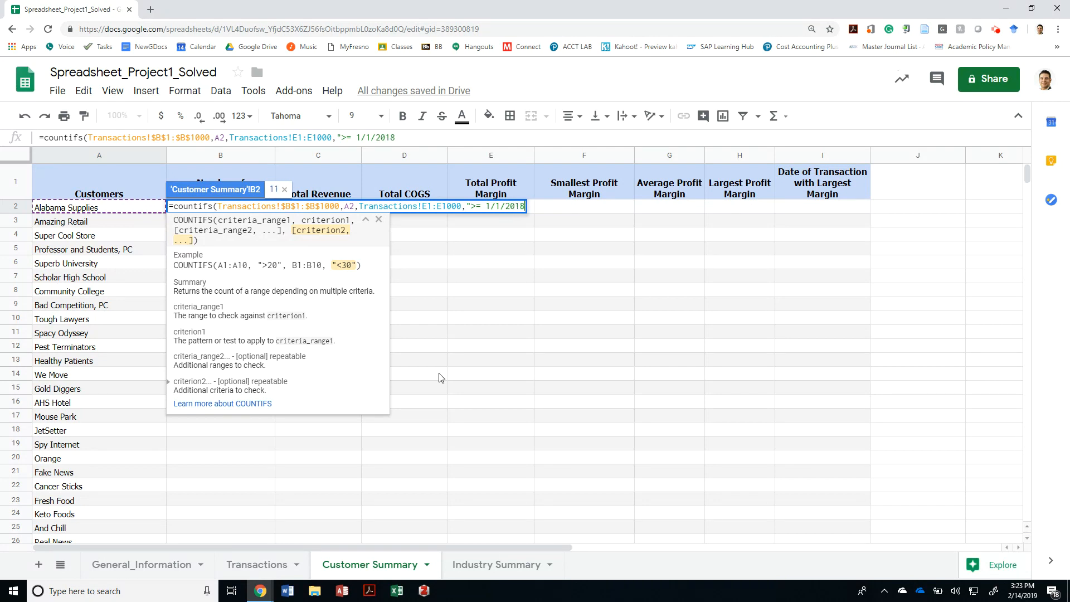
type("\",")
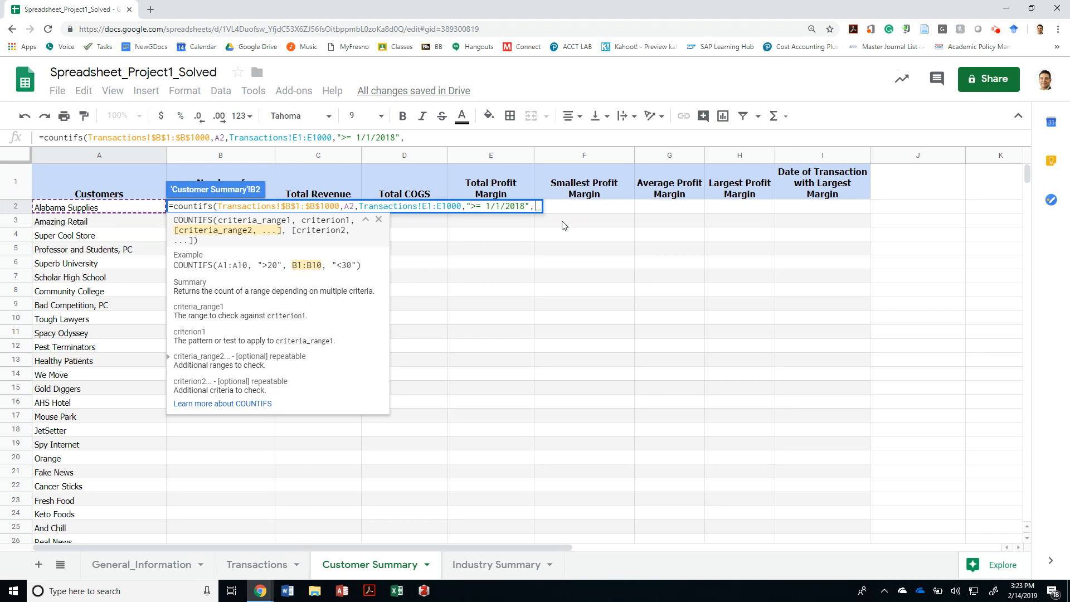
Step: Add the Date column range Transactions!E1:E1000 again as the third criteria range of the COUNTIFS formula
left_click(272, 564)
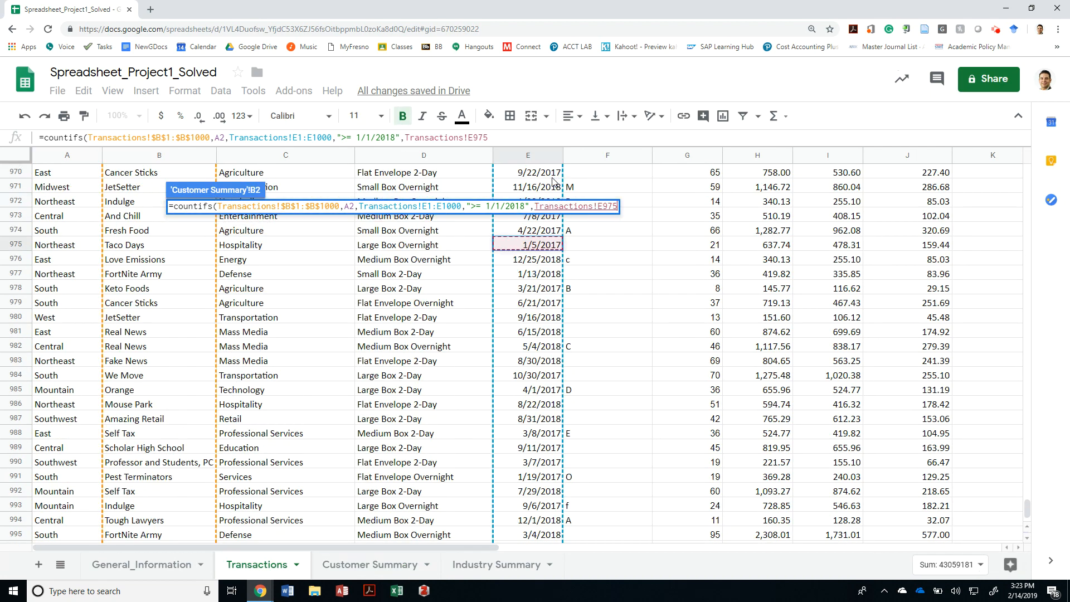
scroll(553, 181, "up", 2)
key("ctrl+Up")
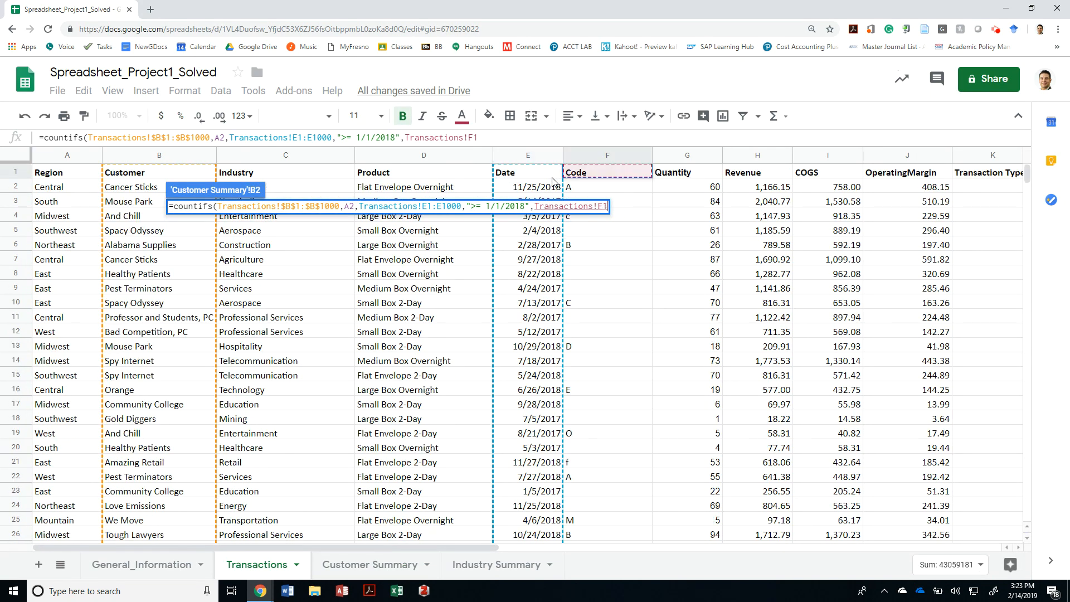
key("ctrl+shift+Down")
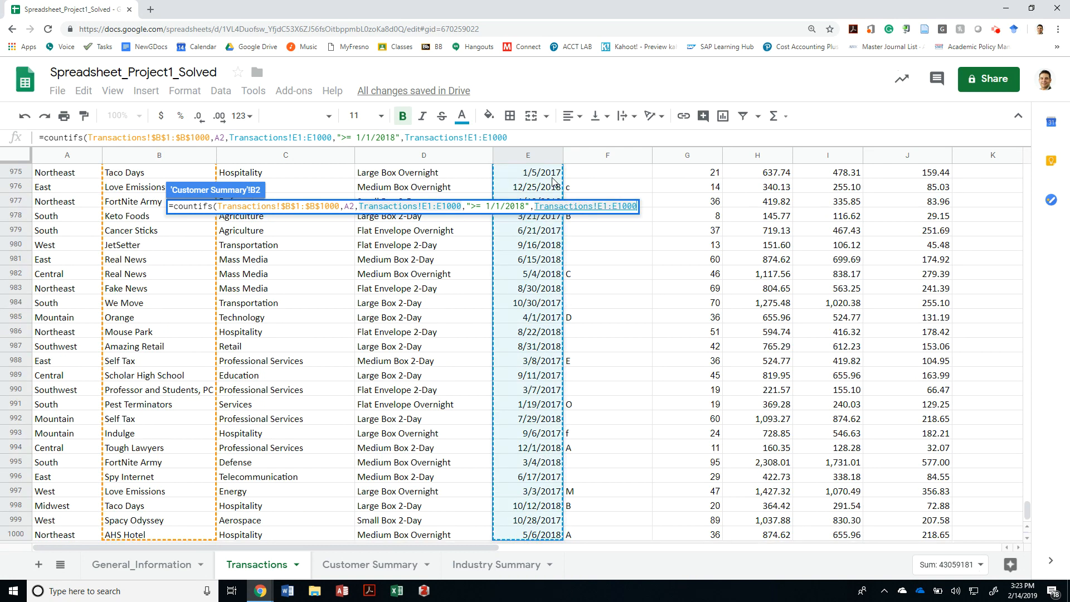
type(",")
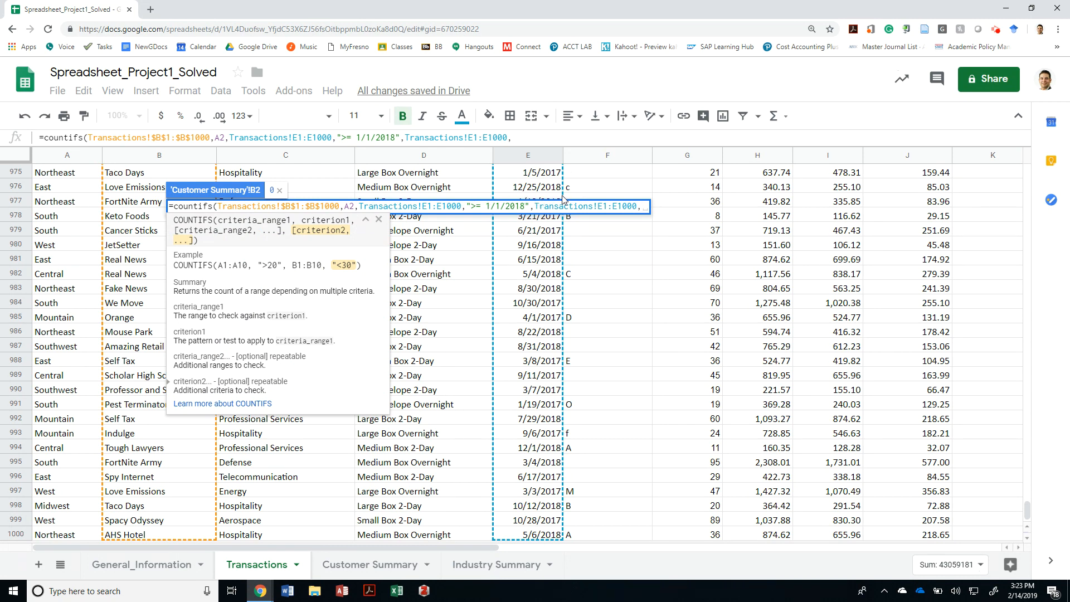
Step: Enter "<= 12/31/2018" as the criterion for the third range and close the COUNTIFS formula's parenthesis
type("\"")
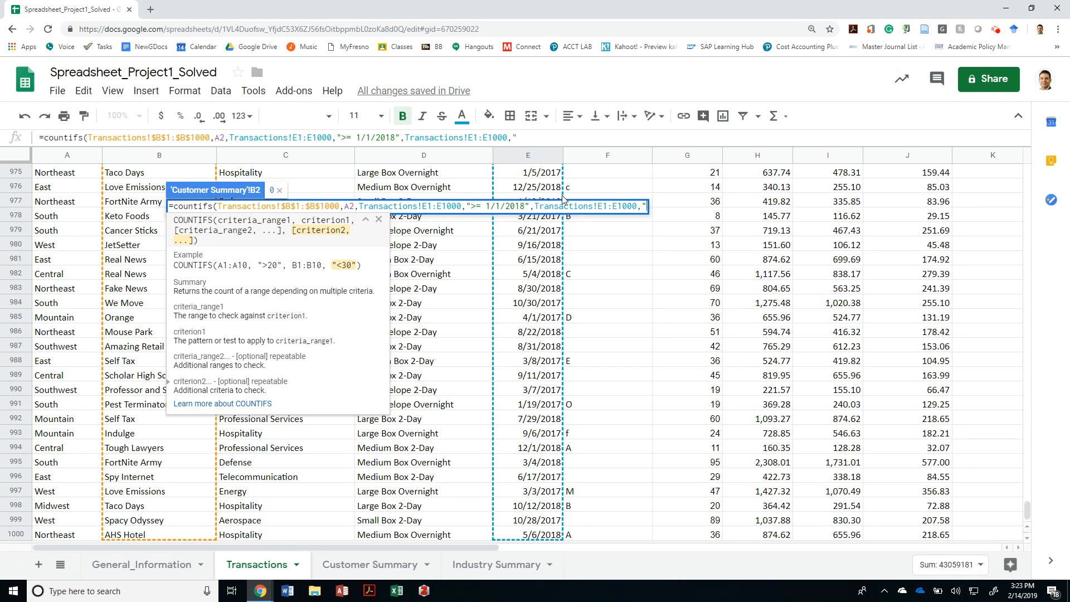
type("<")
type("= 12/3")
type("1/2018")
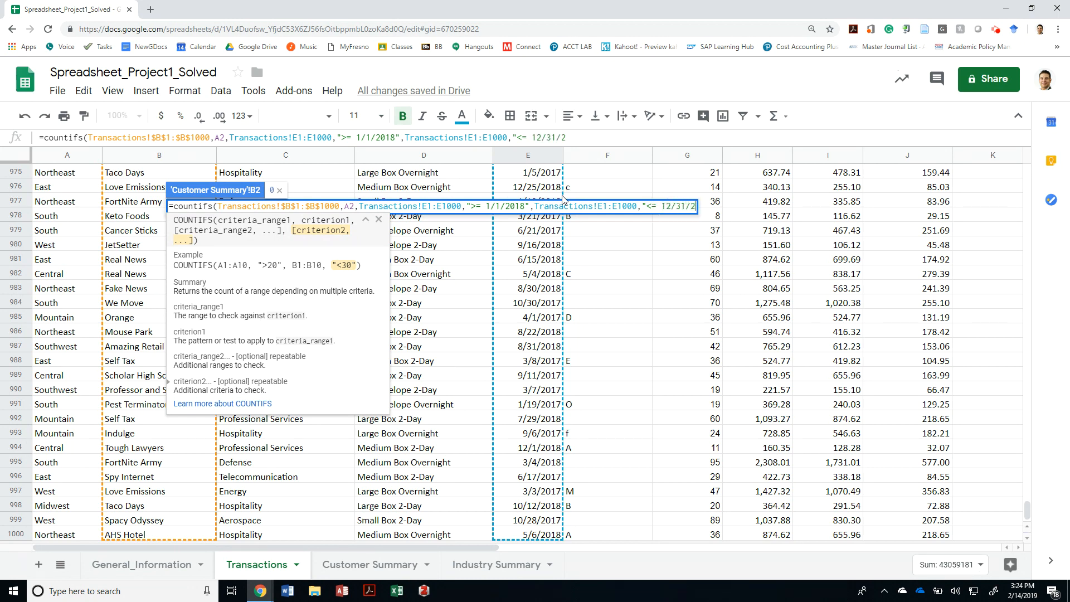
type("\")")
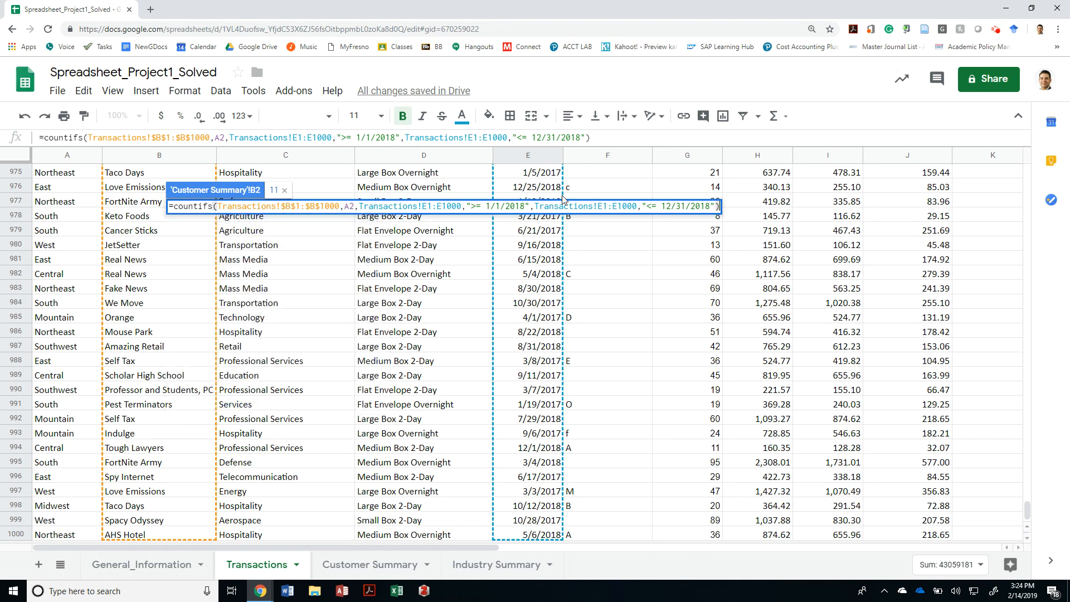
Step: Make both Date ranges absolute as Transactions!$E$1:$E$1000 and commit the COUNTIFS formula in B2
left_click(448, 206)
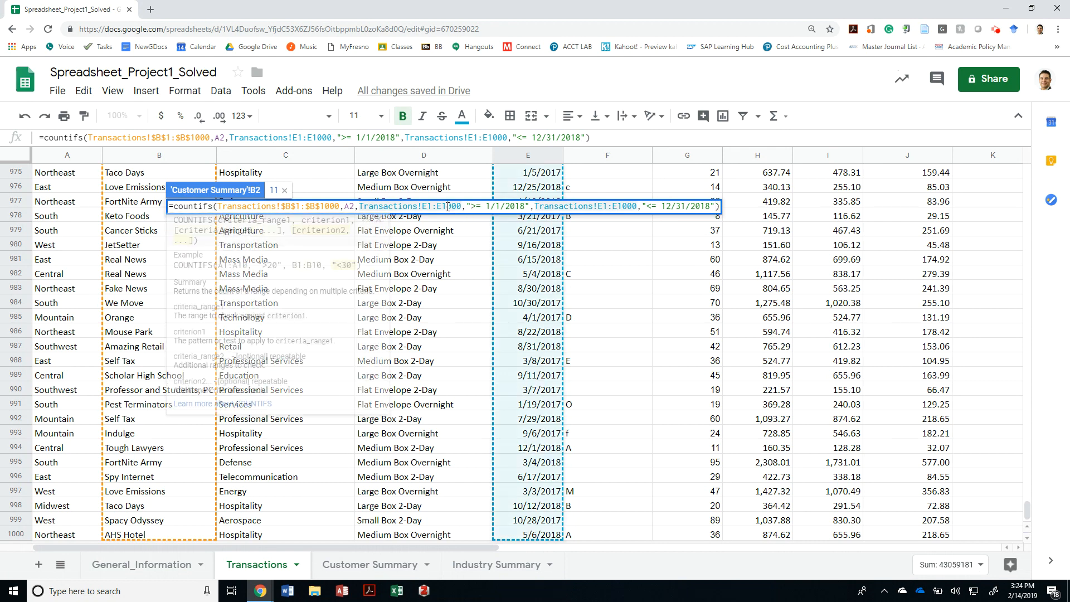
key("F4")
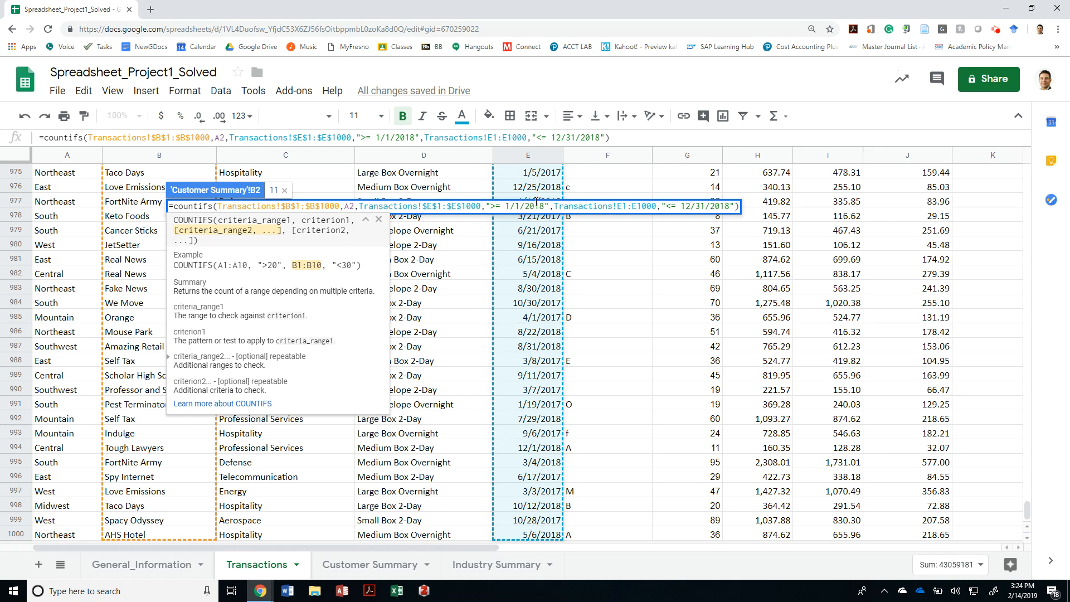
left_click(567, 203)
key("F4")
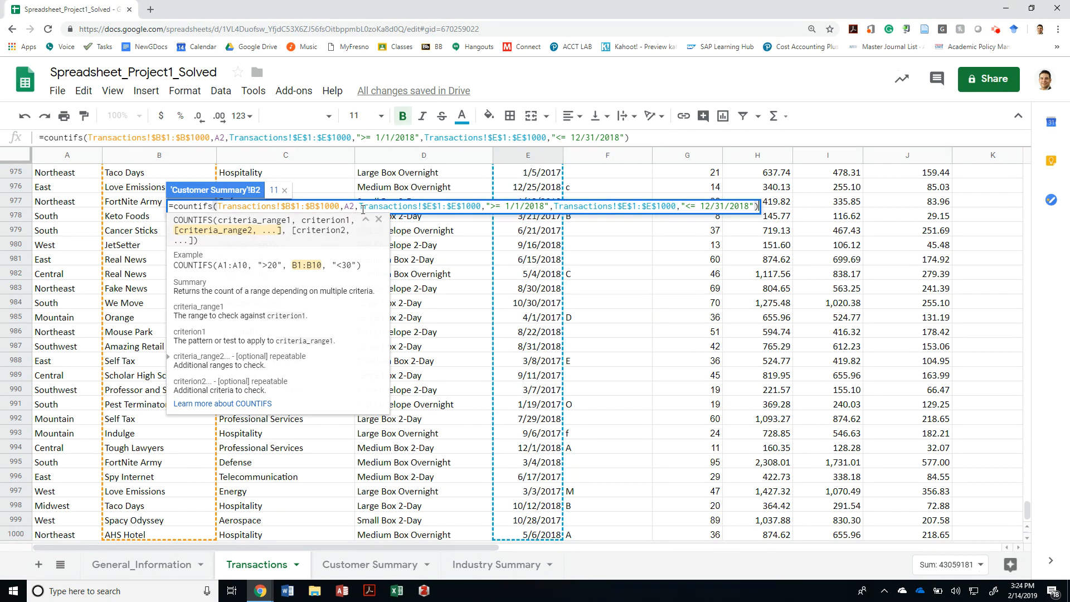
key("Return")
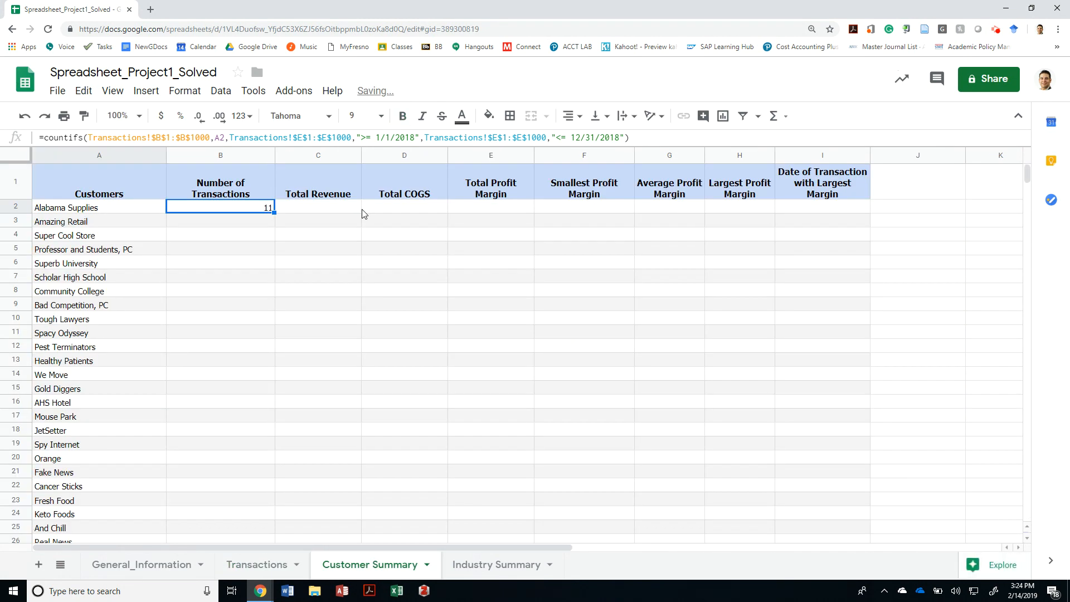
Step: Copy the COUNTIFS formula from B2 down the Number of Transactions column to the last customer row
key("Return")
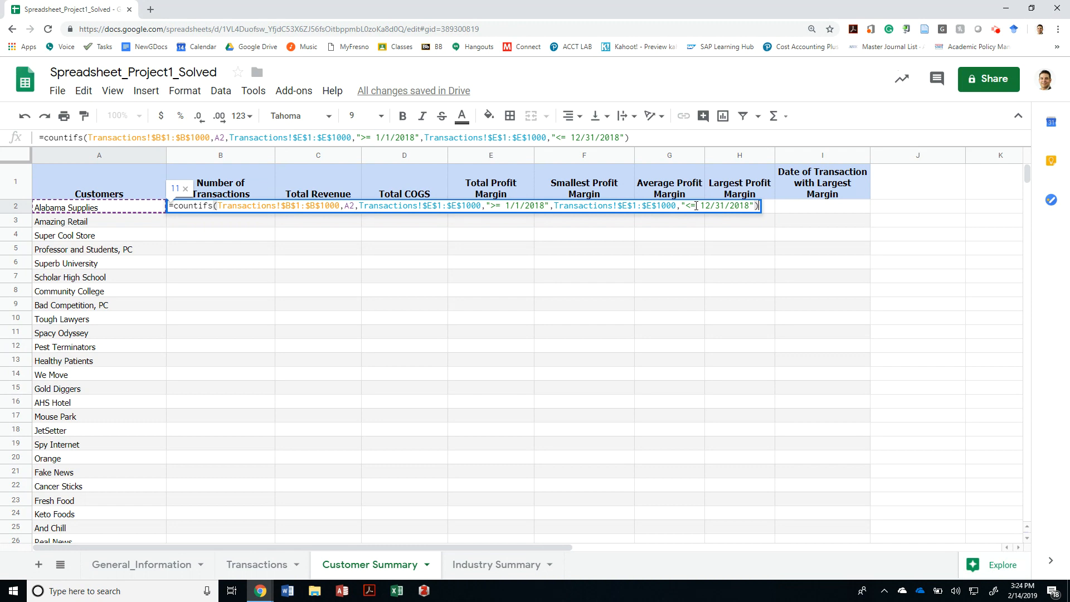
key("Escape")
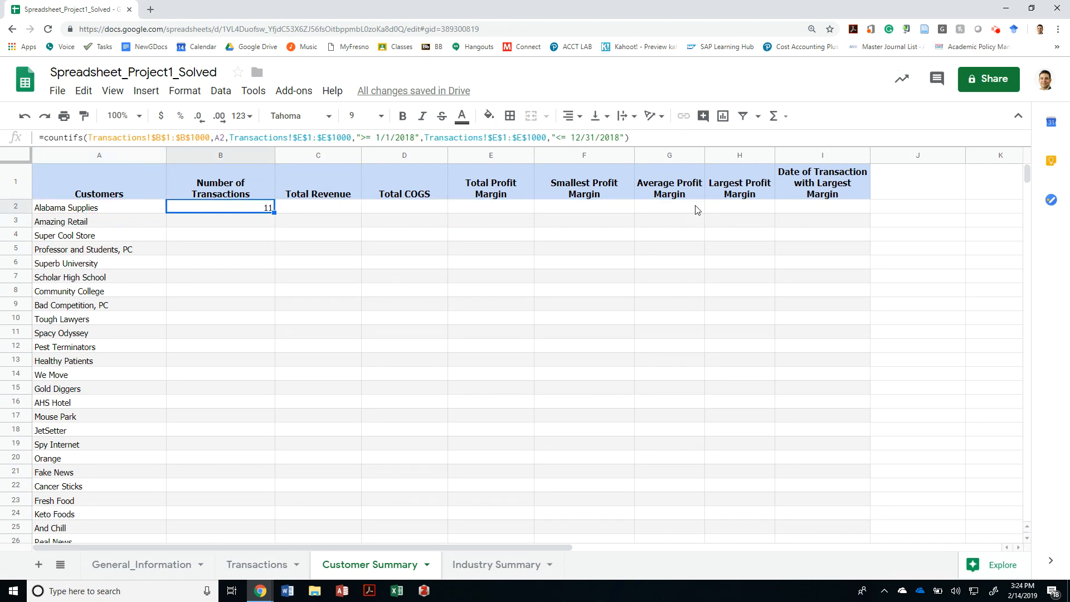
key("ctrl+c")
key("Left")
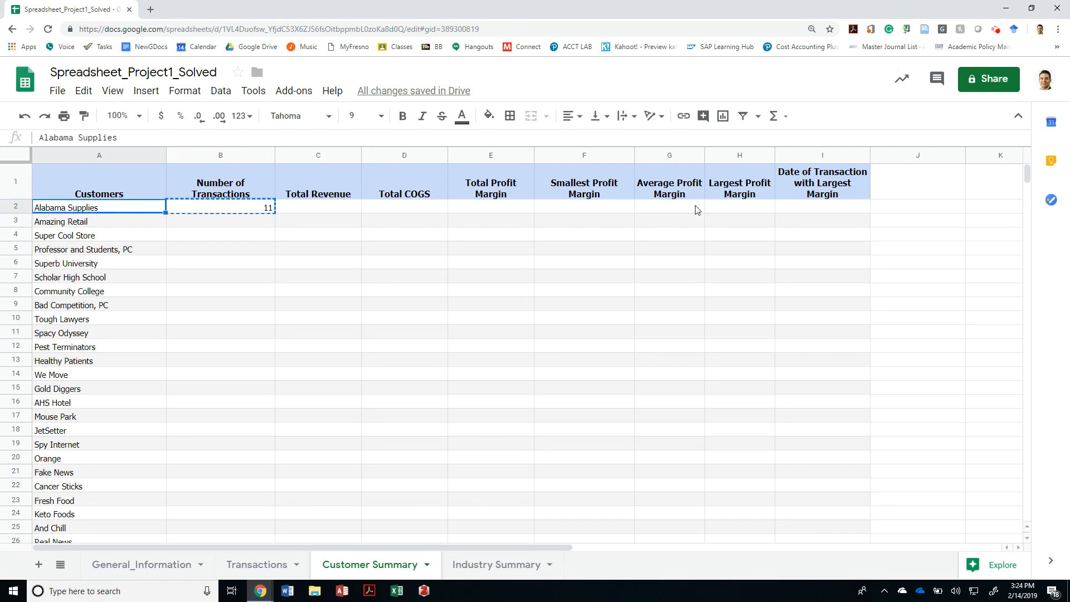
key("ctrl+Down")
key("Right")
key("ctrl+shift+Up")
key("ctrl+v")
key("ctrl+Up")
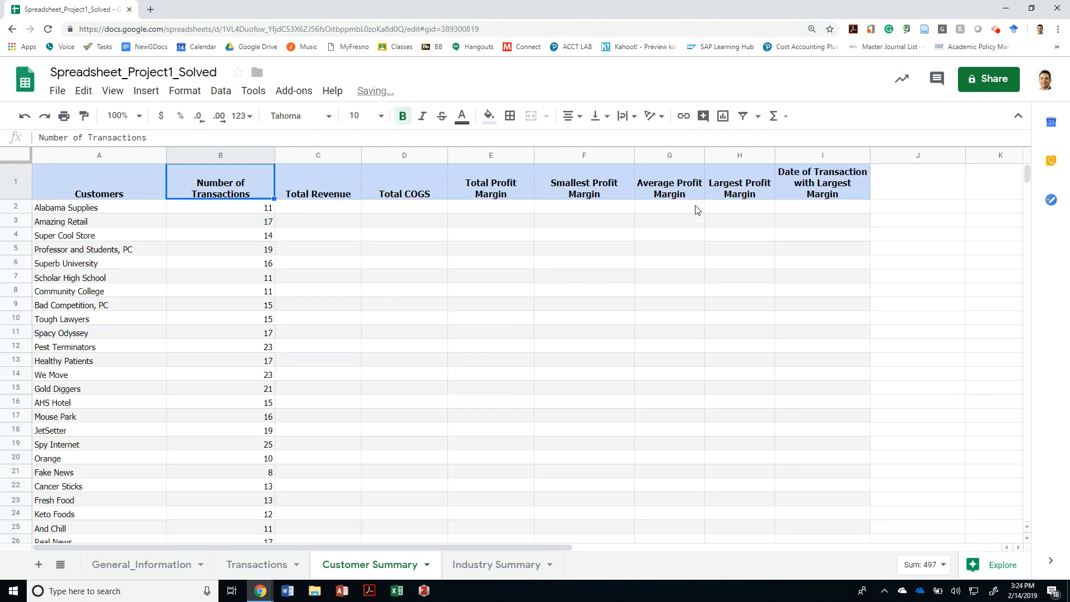
Step: Examine the copied COUNTIFS formulas in the rows below B2, checking their customer cell and absolute range references
key("Down")
key("Down")
key("Return")
key("Return")
key("Return")
key("Return")
key("Return")
key("Return")
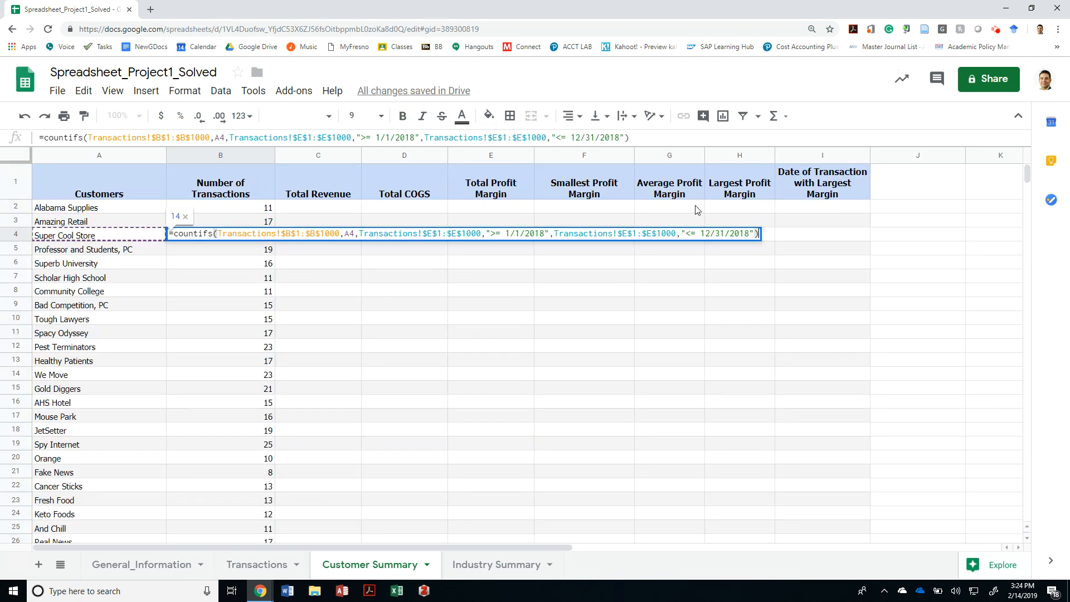
key("Up")
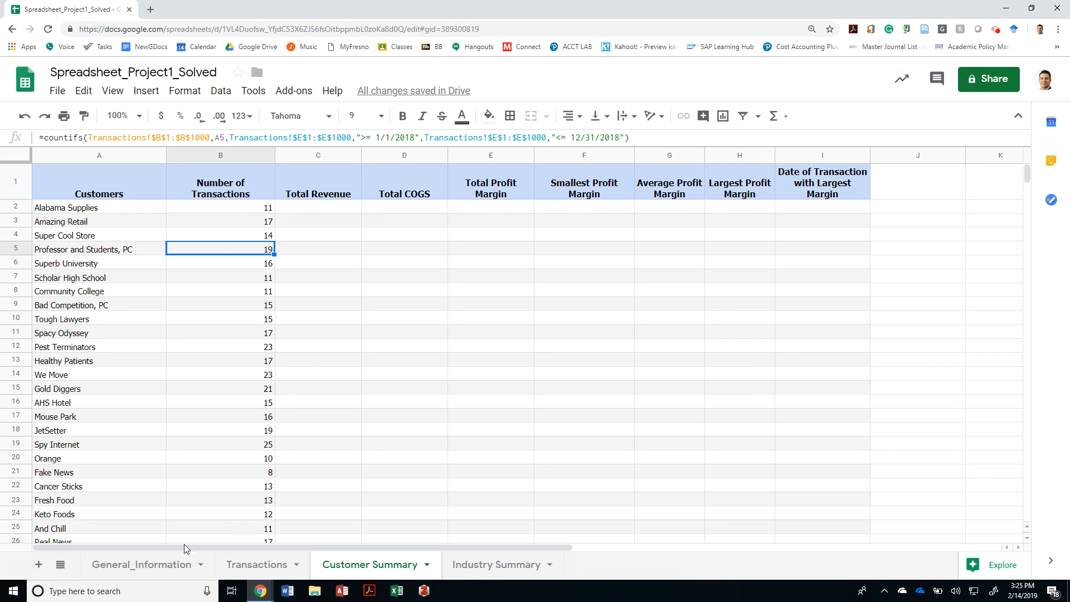
left_click(288, 566)
scroll(444, 419, "up", 5)
left_click(370, 565)
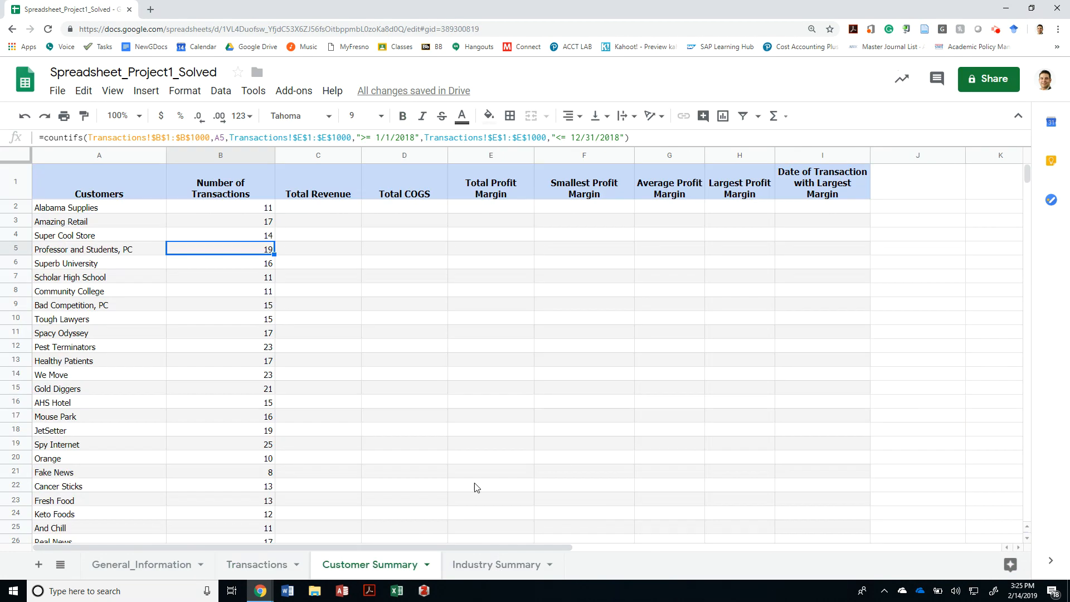
left_click(997, 32)
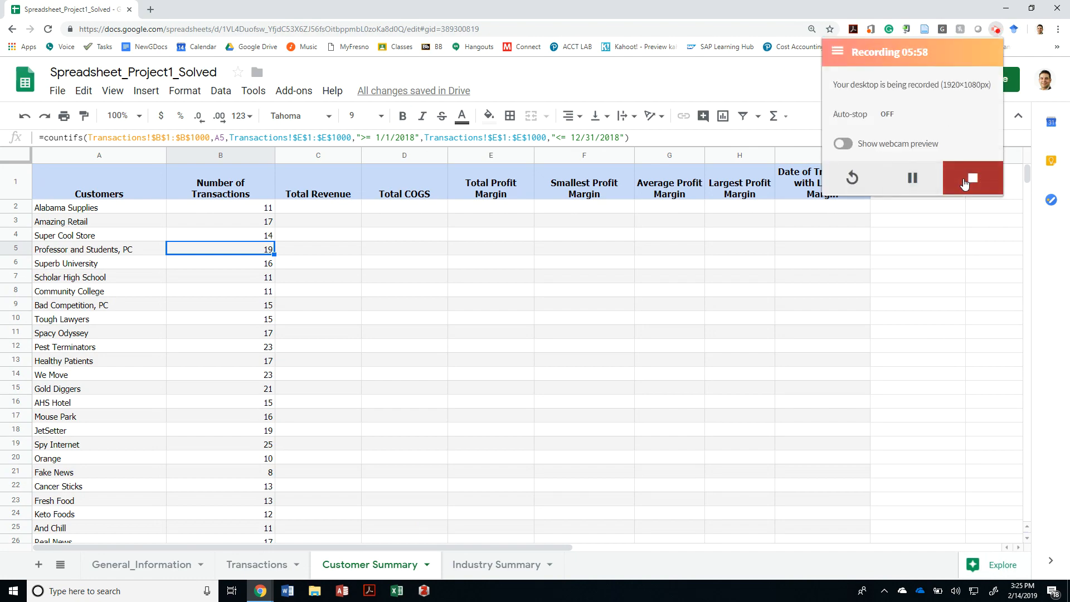